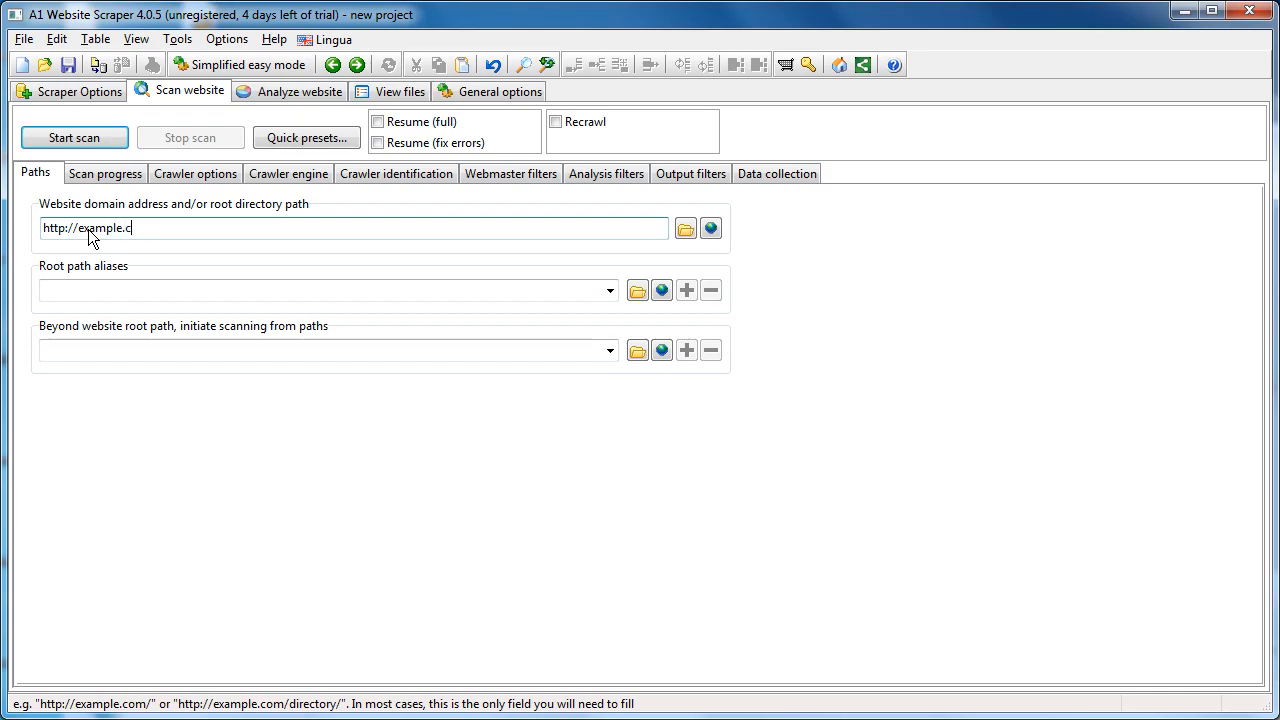
Review the analysis filters and the list of extra start paths for the website scan
{"action": "left_click", "coordinate": [599, 174]}
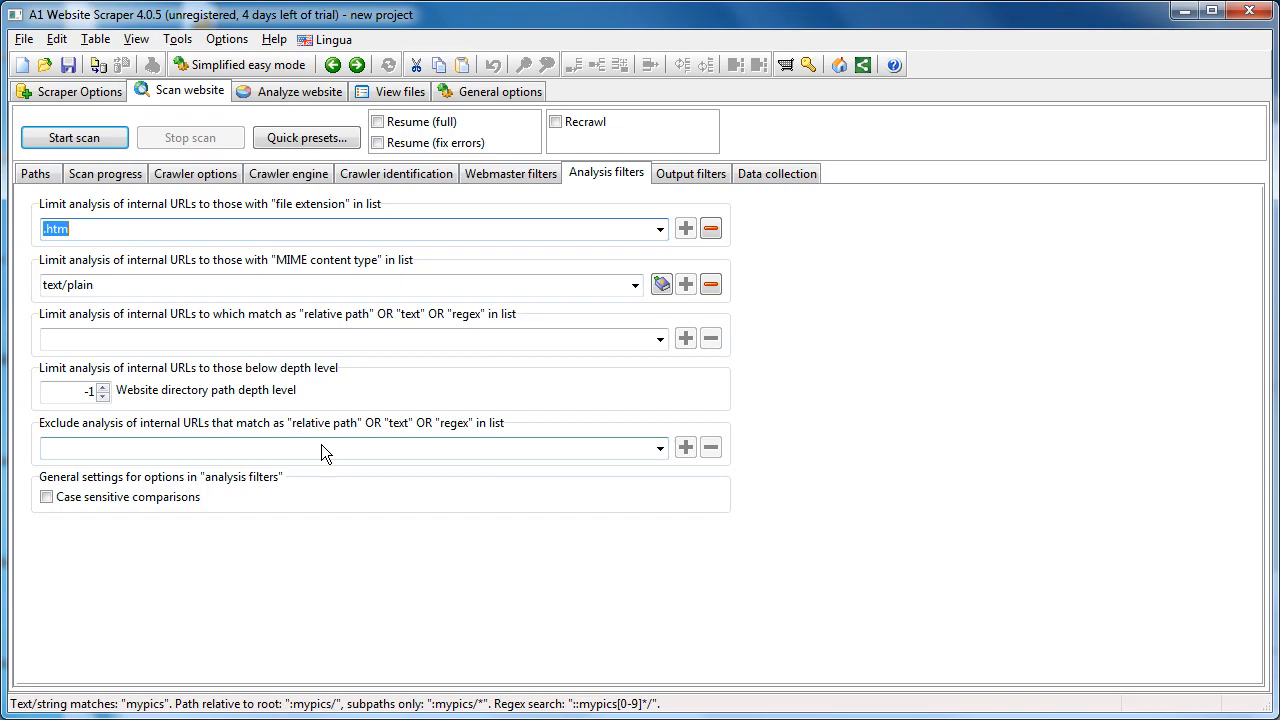
{"action": "left_click", "coordinate": [35, 173]}
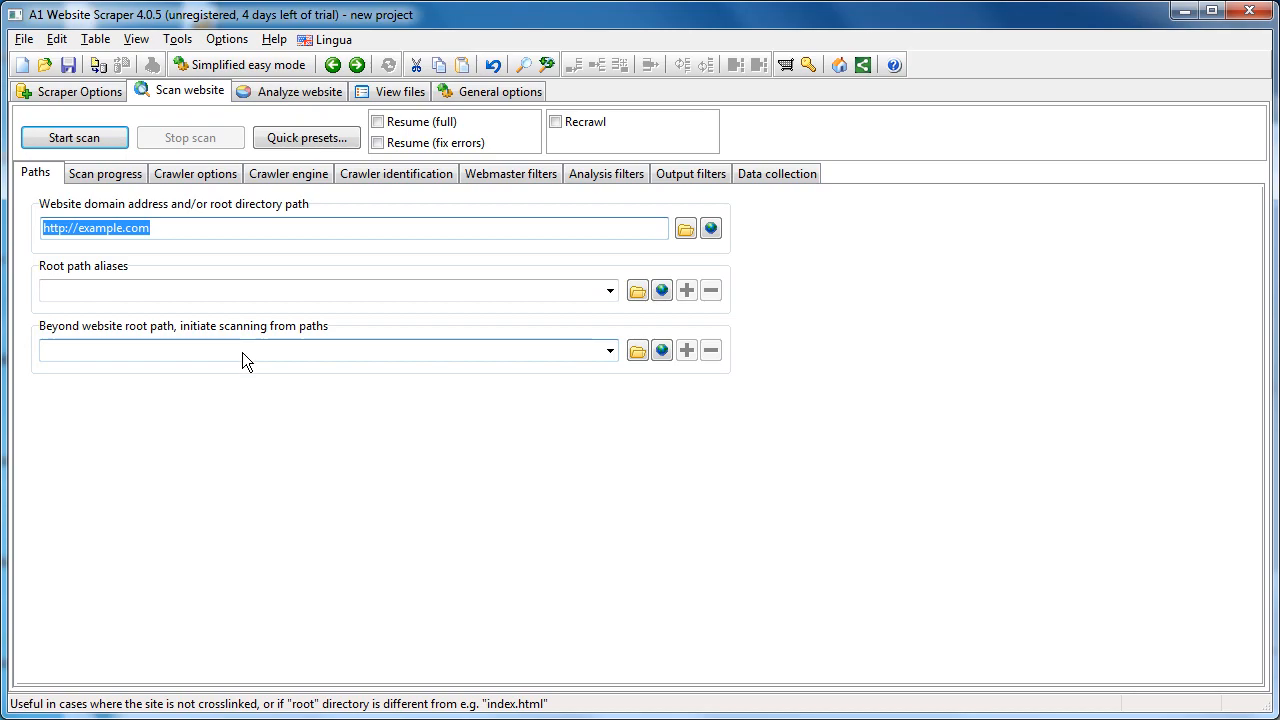
{"action": "left_click", "coordinate": [610, 350]}
{"action": "left_click", "coordinate": [571, 348]}
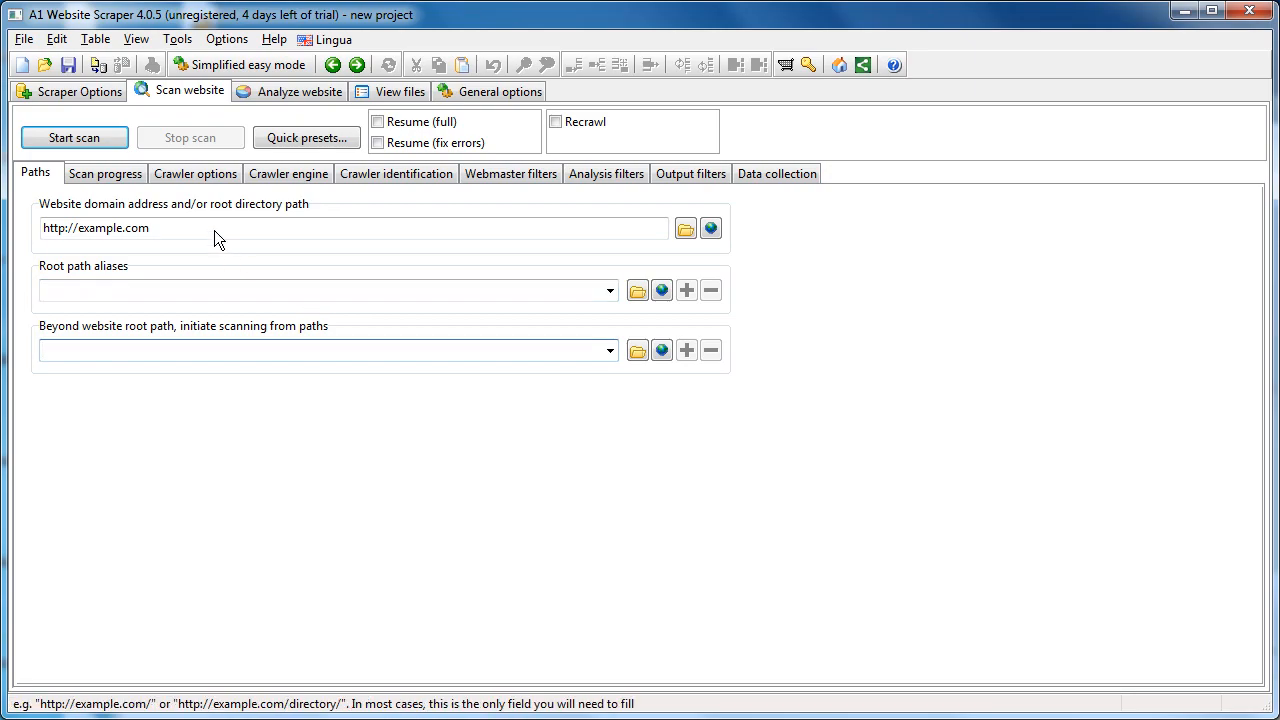
Load the "Single column to extract" test example into the scraper options
{"action": "left_click", "coordinate": [56, 94]}
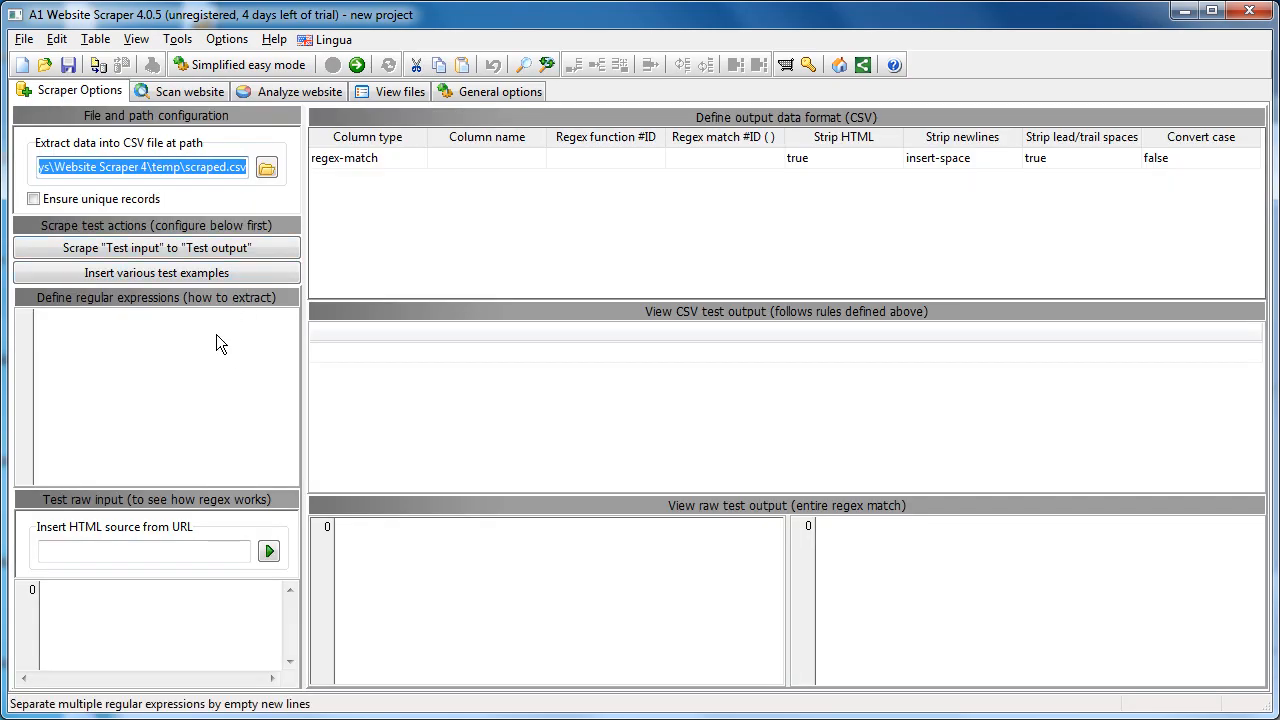
{"action": "left_click", "coordinate": [146, 276]}
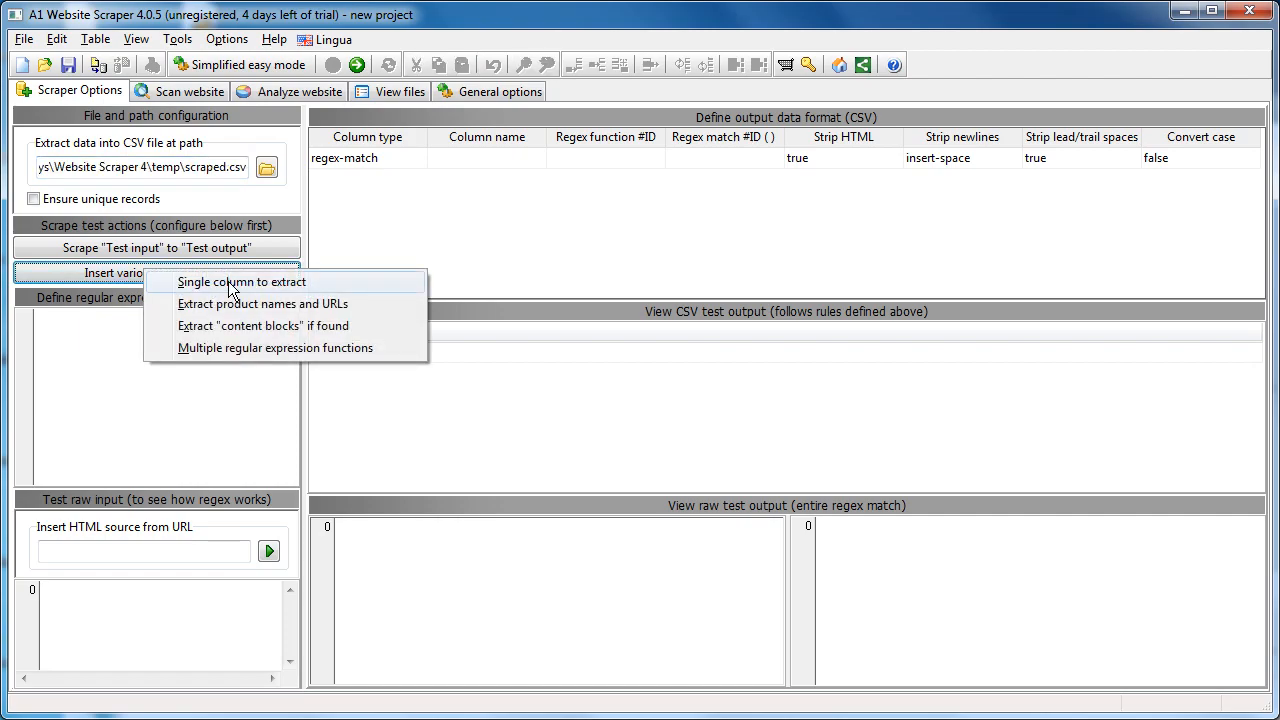
{"action": "left_click", "coordinate": [240, 283]}
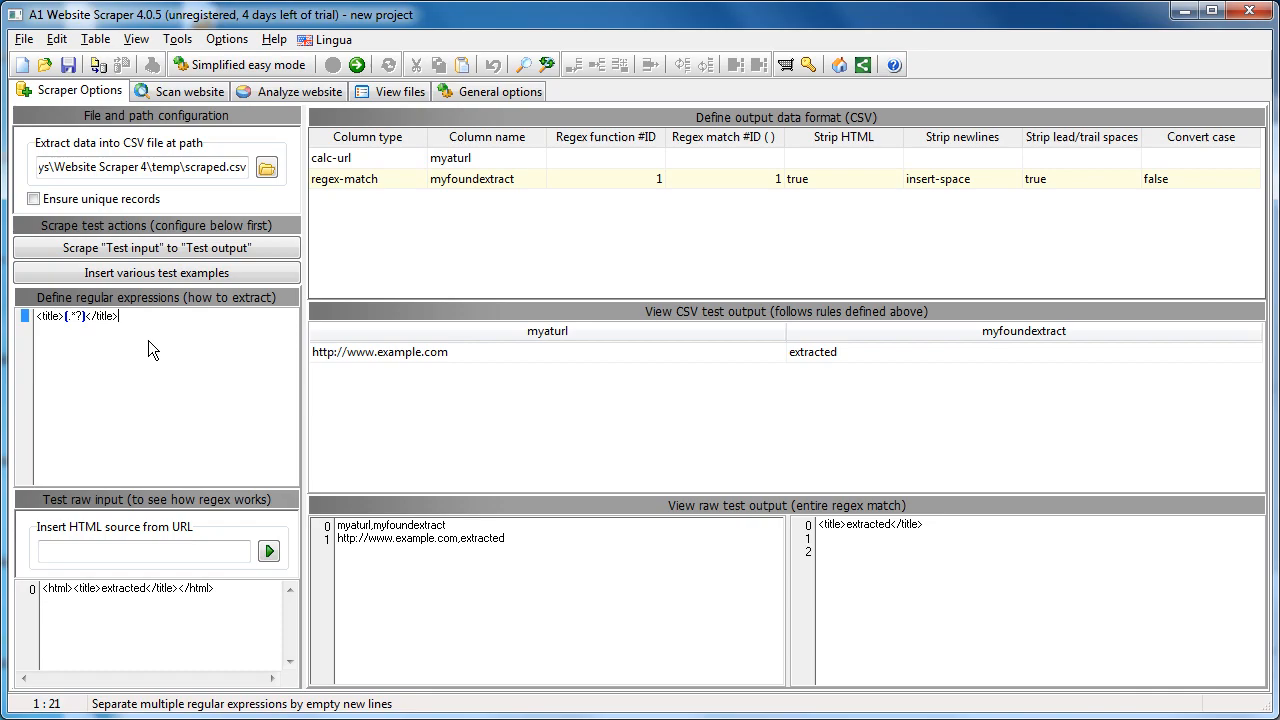
Examine the example's test HTML input and the title regular expression that extracts from it
{"action": "left_click", "coordinate": [221, 596]}
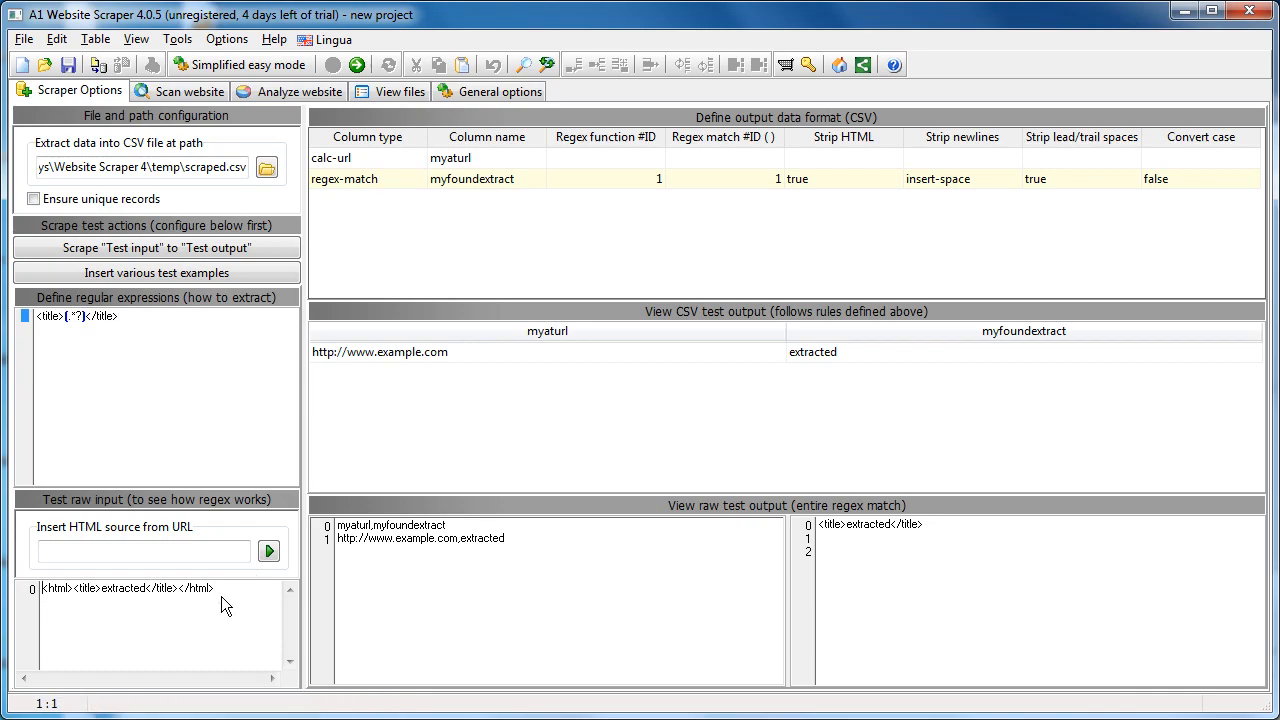
{"action": "key", "text": "ctrl+a"}
{"action": "left_click", "coordinate": [152, 324]}
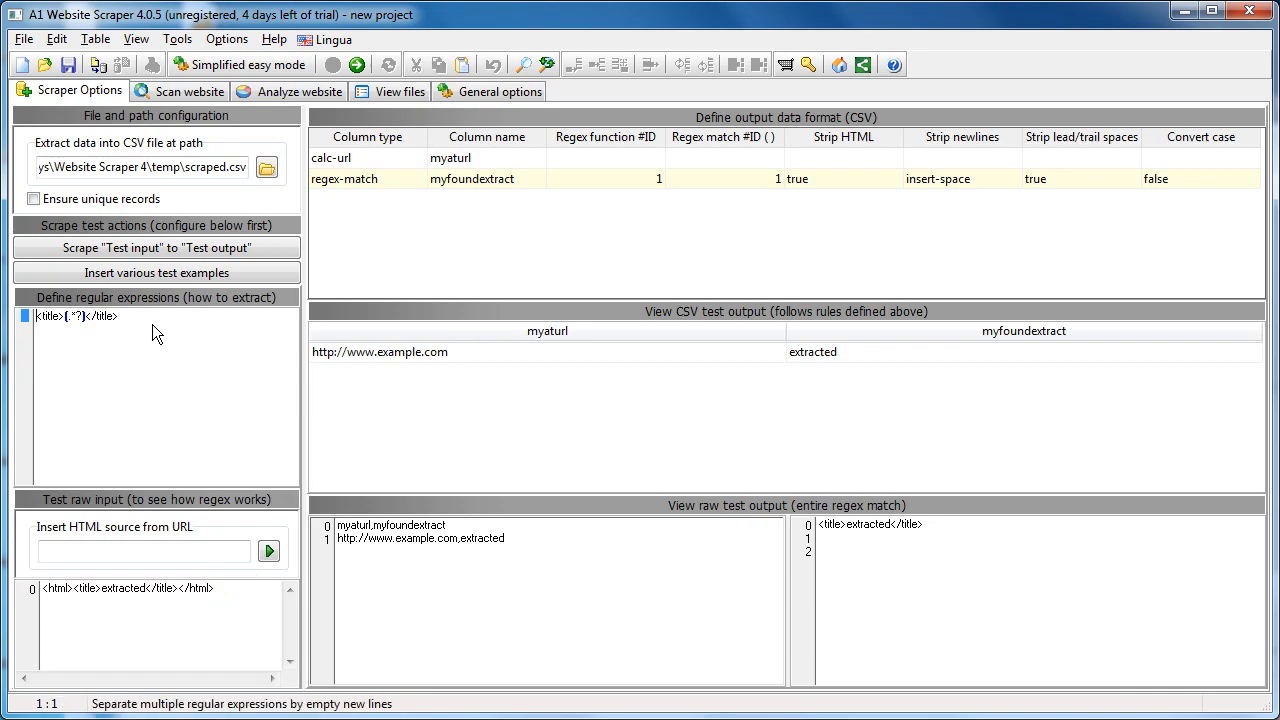
{"action": "key", "text": "ctrl+a"}
{"action": "left_click", "coordinate": [86, 318]}
{"action": "key", "text": "Left"}
{"action": "key", "text": "Left"}
{"action": "key", "text": "Left"}
{"action": "key", "text": "Left"}
{"action": "key", "text": "Left"}
{"action": "key", "text": "Left"}
{"action": "key", "text": "Home"}
Try adding a further expression, "regular", below the title expression with an empty line between them
{"action": "left_click", "coordinate": [124, 321]}
{"action": "key", "text": "Return"}
{"action": "key", "text": "Return"}
{"action": "type", "text": "regular"}
{"action": "key", "text": "Return"}
{"action": "key", "text": "Return"}
{"action": "type", "text": "g"}
{"action": "key", "text": "BackSpace"}
{"action": "key", "text": "BackSpace"}
{"action": "key", "text": "BackSpace"}
{"action": "key", "text": "shift+Home"}
{"action": "key", "text": "BackSpace"}
{"action": "key", "text": "BackSpace"}
Examine the parenthesised capture group inside the title regular expression
{"action": "left_click", "coordinate": [67, 318]}
{"action": "key", "text": "Right"}
{"action": "key", "text": "Right"}
{"action": "key", "text": "Right"}
{"action": "key", "text": "Right"}
{"action": "key", "text": "Left"}
{"action": "key", "text": "Left"}
{"action": "key", "text": "Left"}
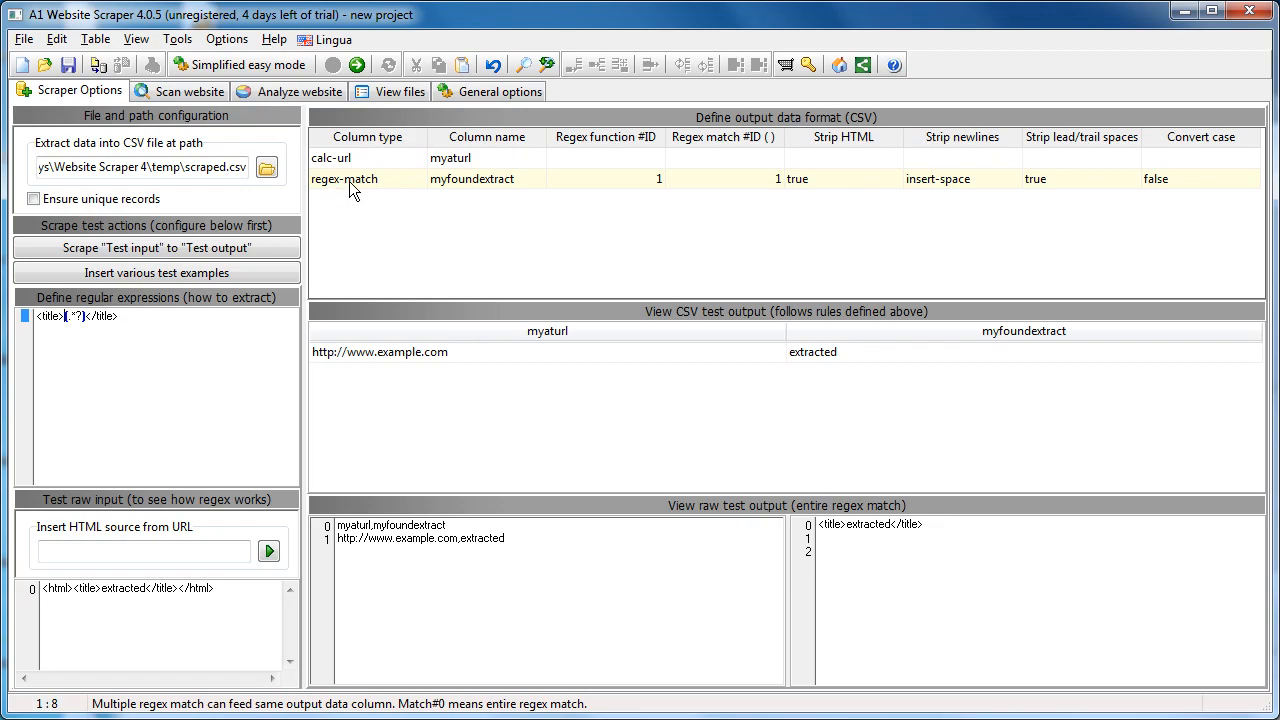
Review the myfoundextract output column's settings, from its name and regex function ID to the available case conversion choices
{"action": "left_click", "coordinate": [475, 193]}
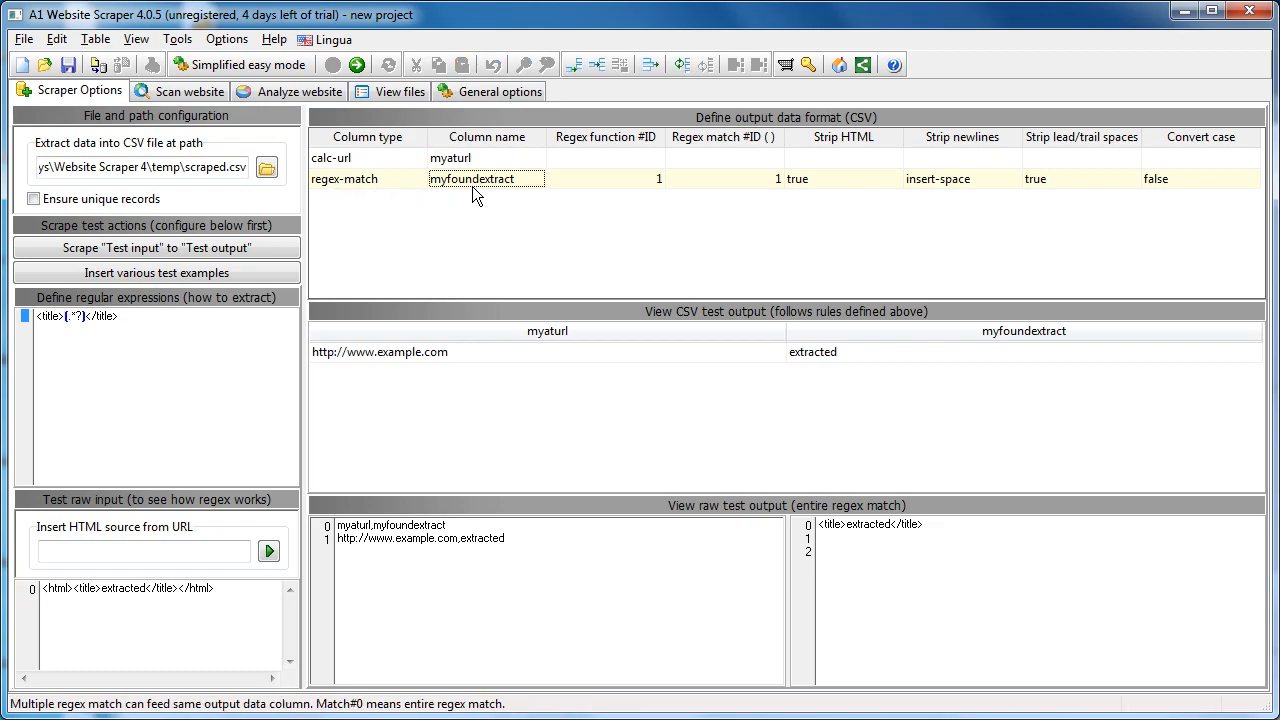
{"action": "left_click", "coordinate": [598, 182]}
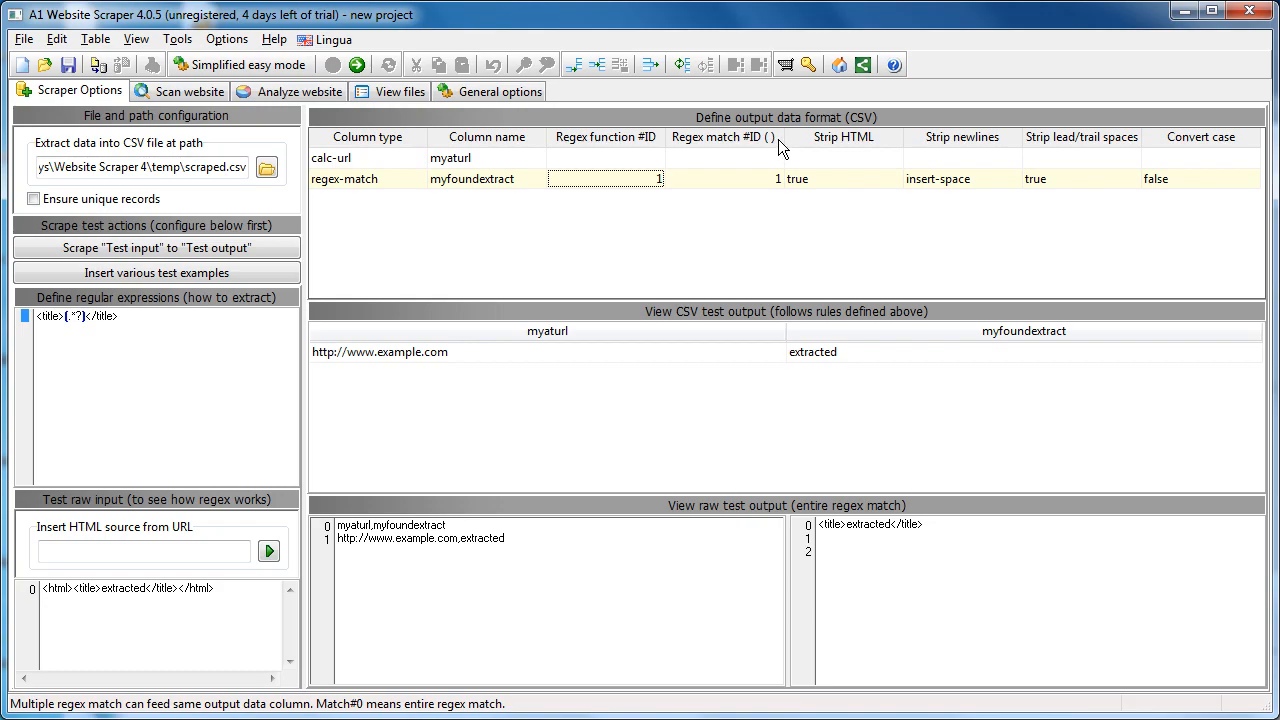
{"action": "left_click", "coordinate": [844, 180]}
{"action": "left_click", "coordinate": [1210, 182]}
{"action": "left_click", "coordinate": [1250, 179]}
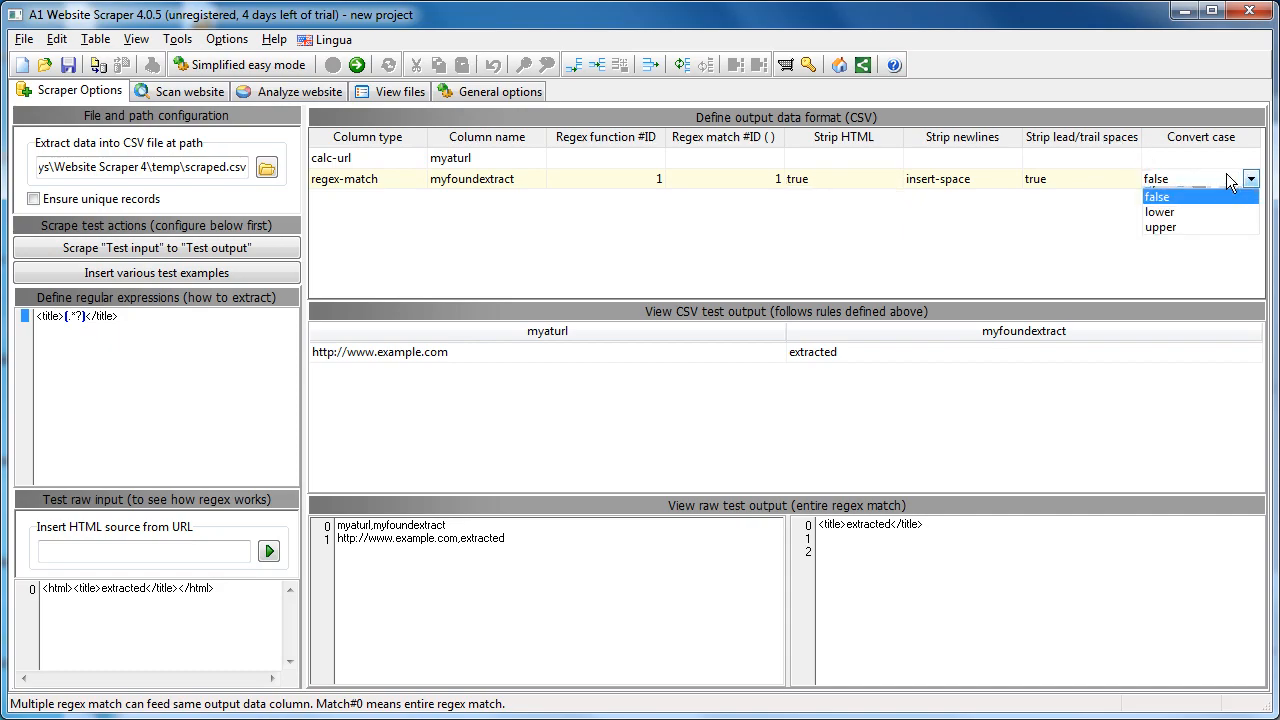
{"action": "left_click", "coordinate": [1100, 185]}
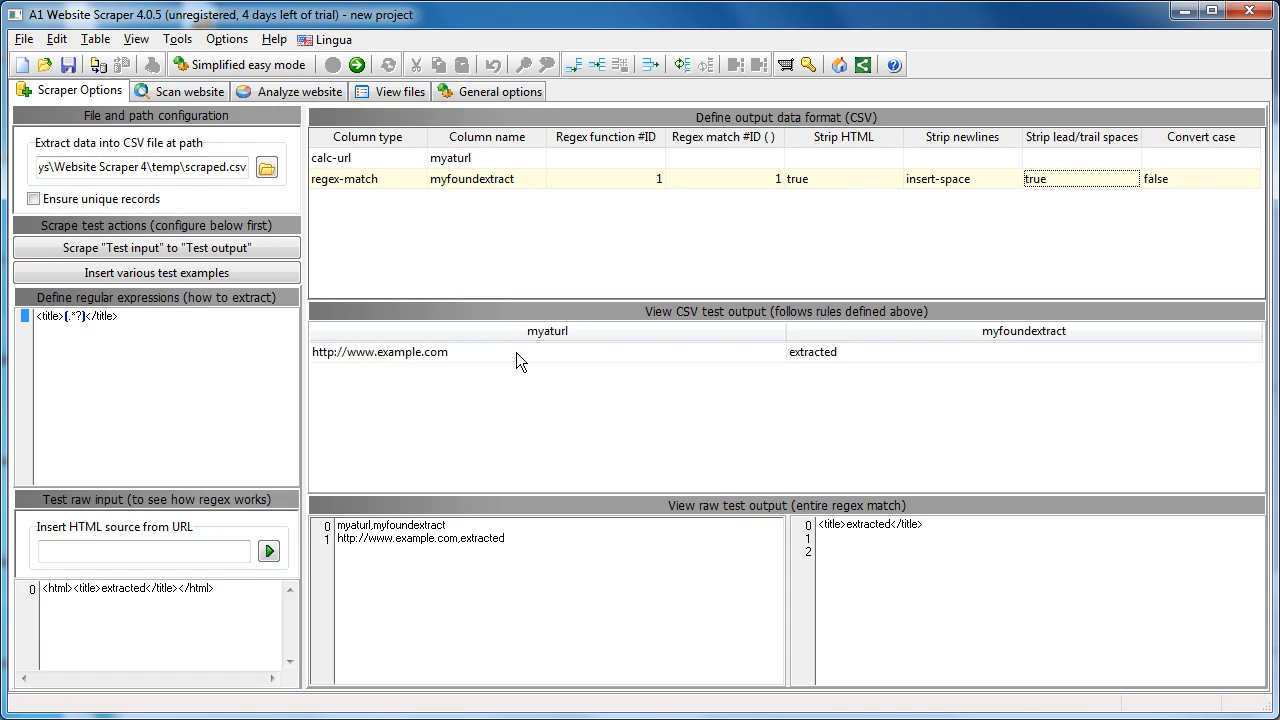
Compare both cells of the CSV test output with the regex capture group and the title text in the test HTML
{"action": "left_click", "coordinate": [450, 353]}
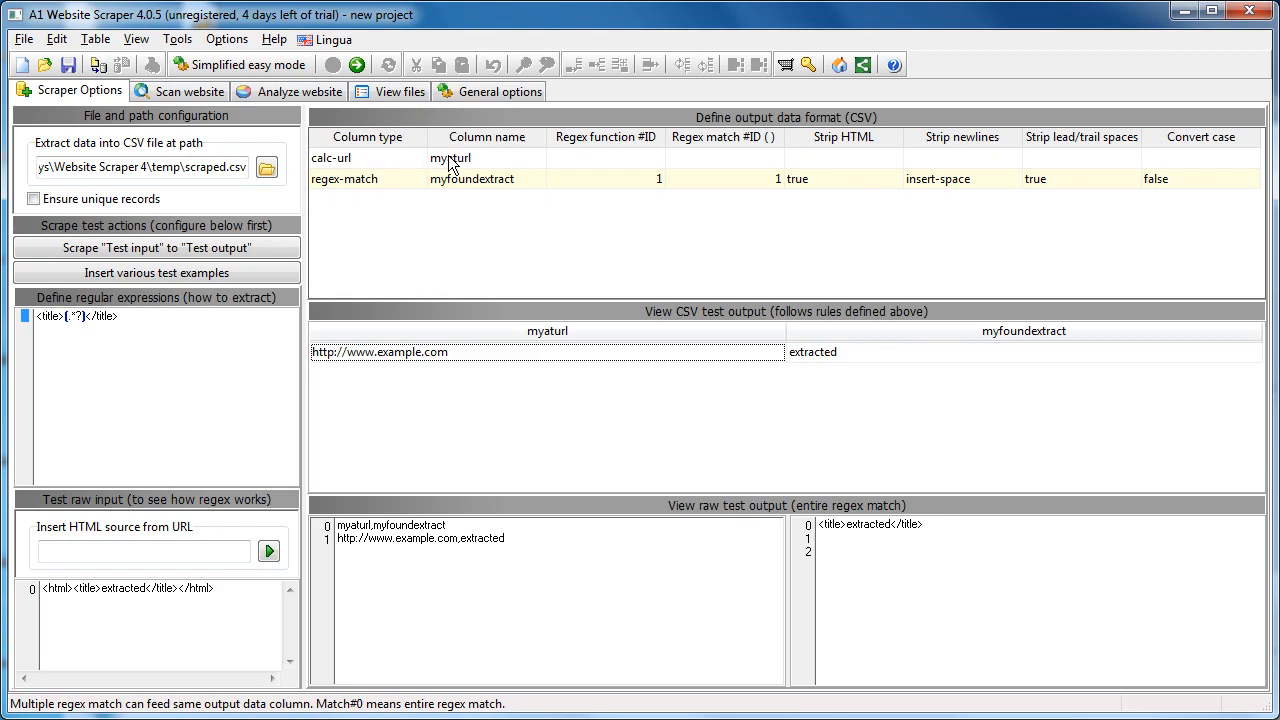
{"action": "left_click", "coordinate": [852, 355]}
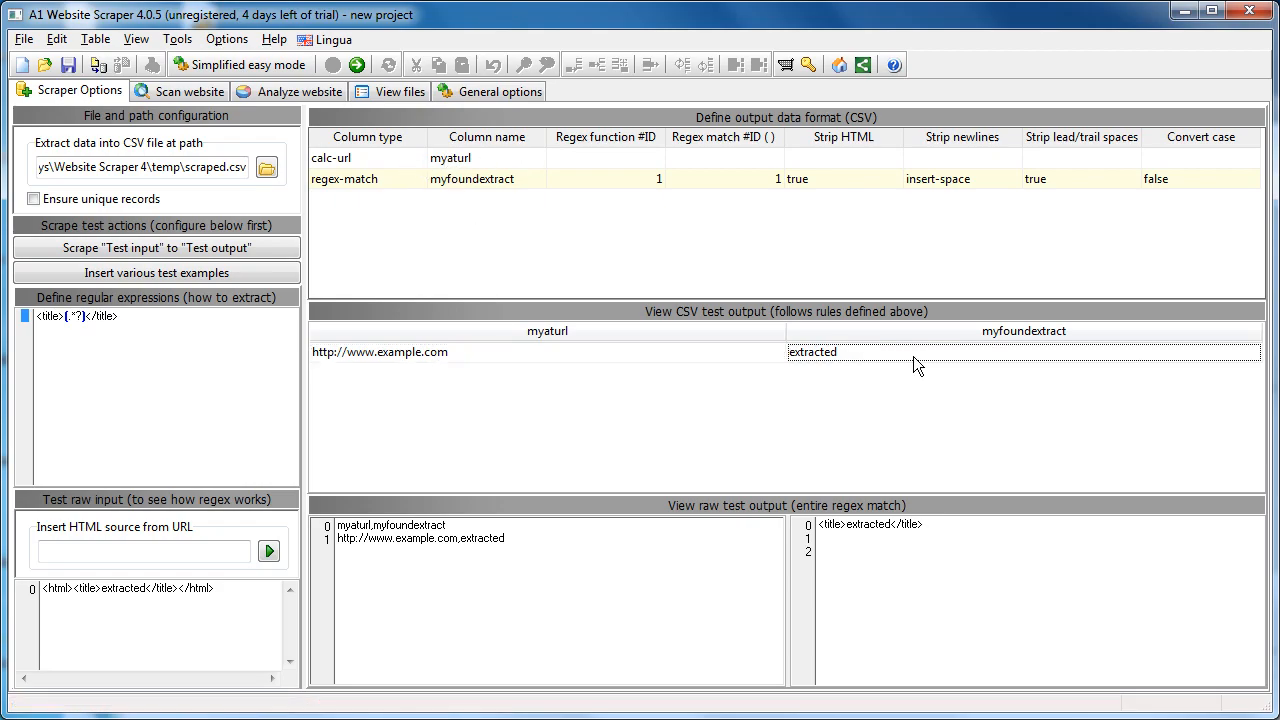
{"action": "left_click", "coordinate": [78, 318]}
{"action": "left_click_drag", "start_coordinate": [78, 318], "coordinate": [63, 318]}
{"action": "double_click", "coordinate": [146, 588]}
{"action": "left_click", "coordinate": [146, 588]}
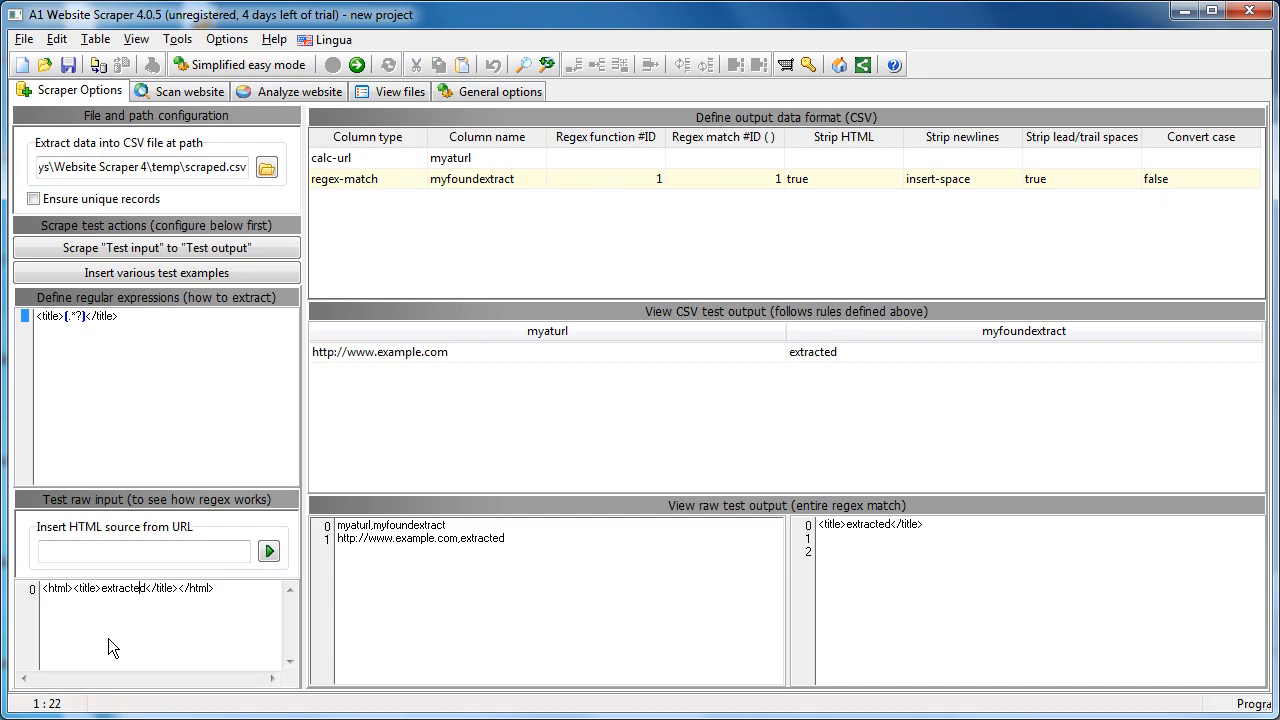
{"action": "key", "text": "shift+Left"}
{"action": "key", "text": "shift+Left"}
{"action": "key", "text": "shift+Left"}
{"action": "key", "text": "shift+Left"}
{"action": "key", "text": "shift+Left"}
{"action": "key", "text": "shift+Left"}
{"action": "key", "text": "shift+Left"}
{"action": "key", "text": "shift+Left"}
Inspect the header and data lines of the raw CSV test output
{"action": "double_click", "coordinate": [600, 580]}
{"action": "left_click", "coordinate": [589, 560]}
{"action": "key", "text": "ctrl+shift+Home"}
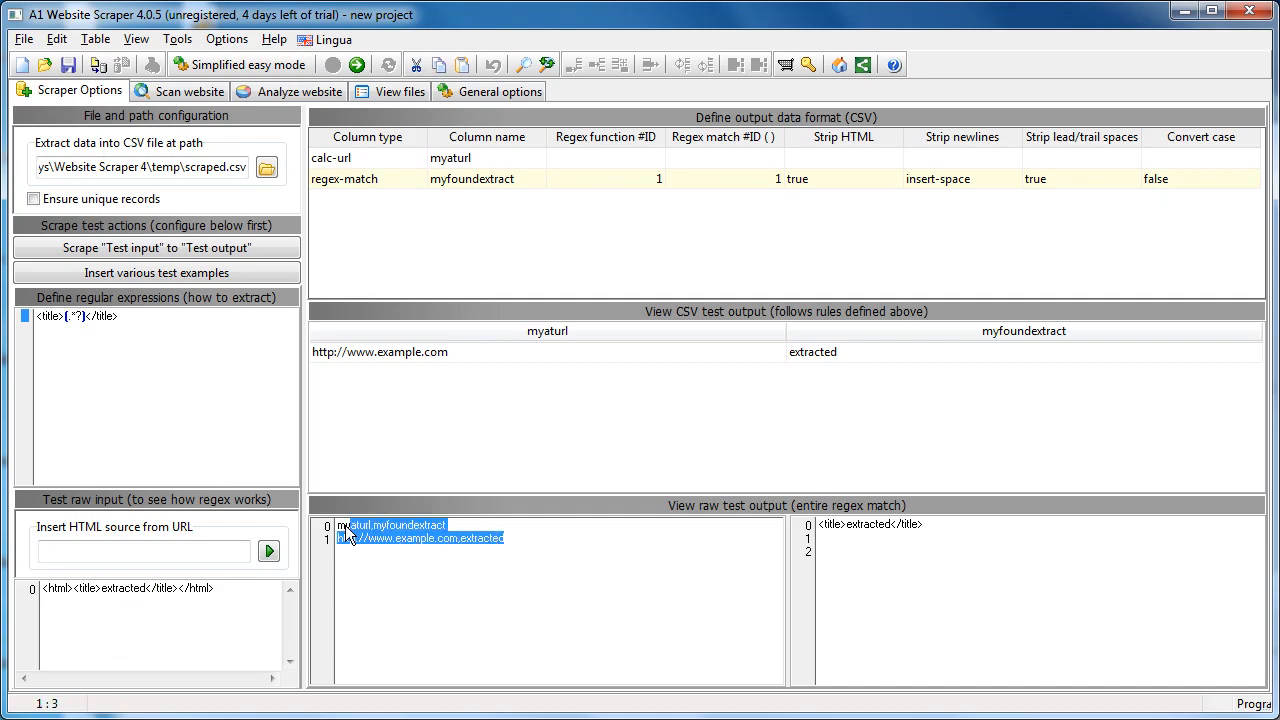
{"action": "left_click", "coordinate": [536, 550]}
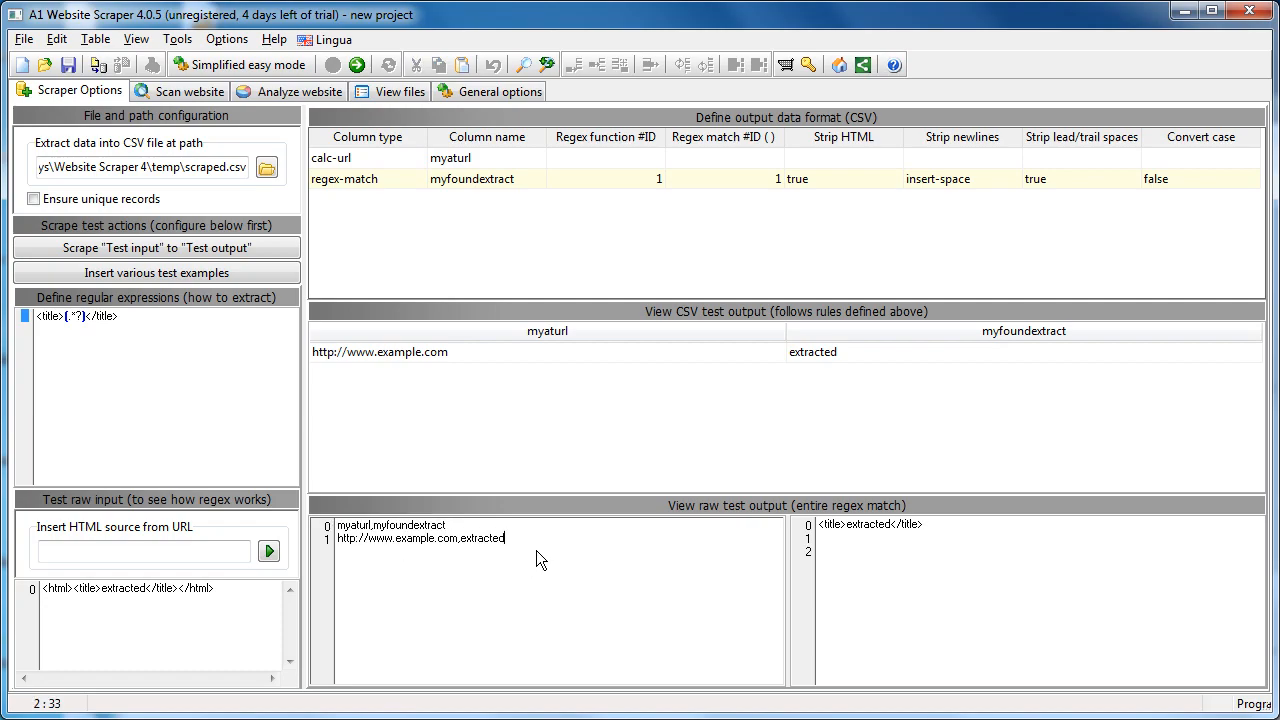
Load the "Extract product names and URLs" test example and look through its multi-line regular expression
{"action": "left_click", "coordinate": [165, 280]}
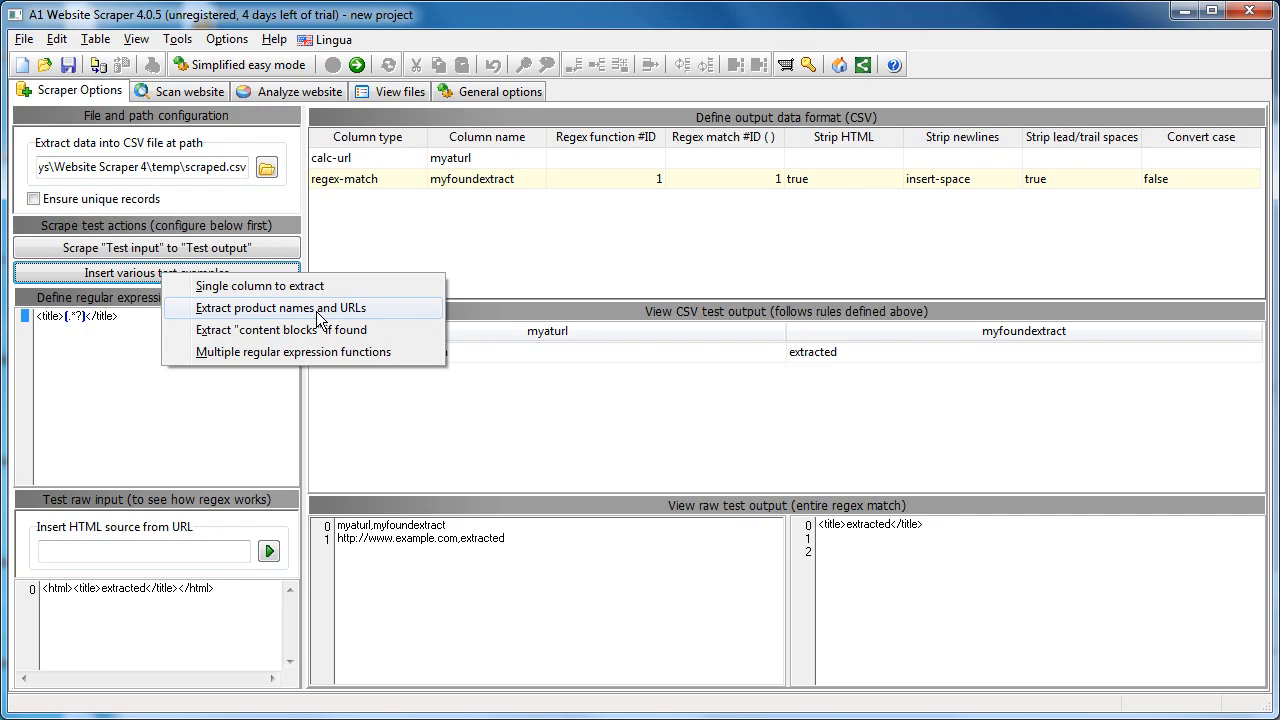
{"action": "left_click", "coordinate": [301, 312]}
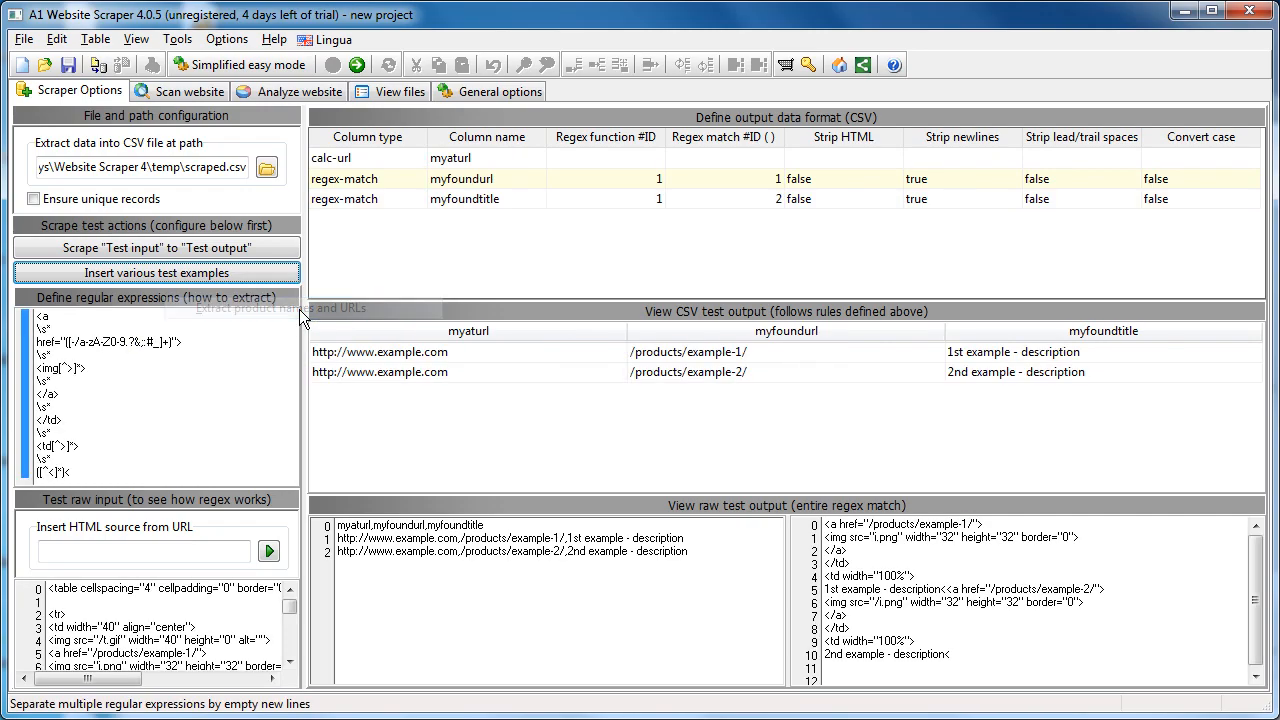
{"action": "left_click", "coordinate": [129, 351]}
{"action": "key", "text": "Home"}
{"action": "key", "text": "Up"}
{"action": "key", "text": "Up"}
{"action": "key", "text": "Up"}
{"action": "key", "text": "Down"}
{"action": "key", "text": "Down"}
{"action": "key", "text": "Down"}
{"action": "key", "text": "Down"}
{"action": "key", "text": "Down"}
{"action": "key", "text": "Down"}
{"action": "key", "text": "Down"}
{"action": "key", "text": "Down"}
{"action": "key", "text": "Down"}
{"action": "key", "text": "Down"}
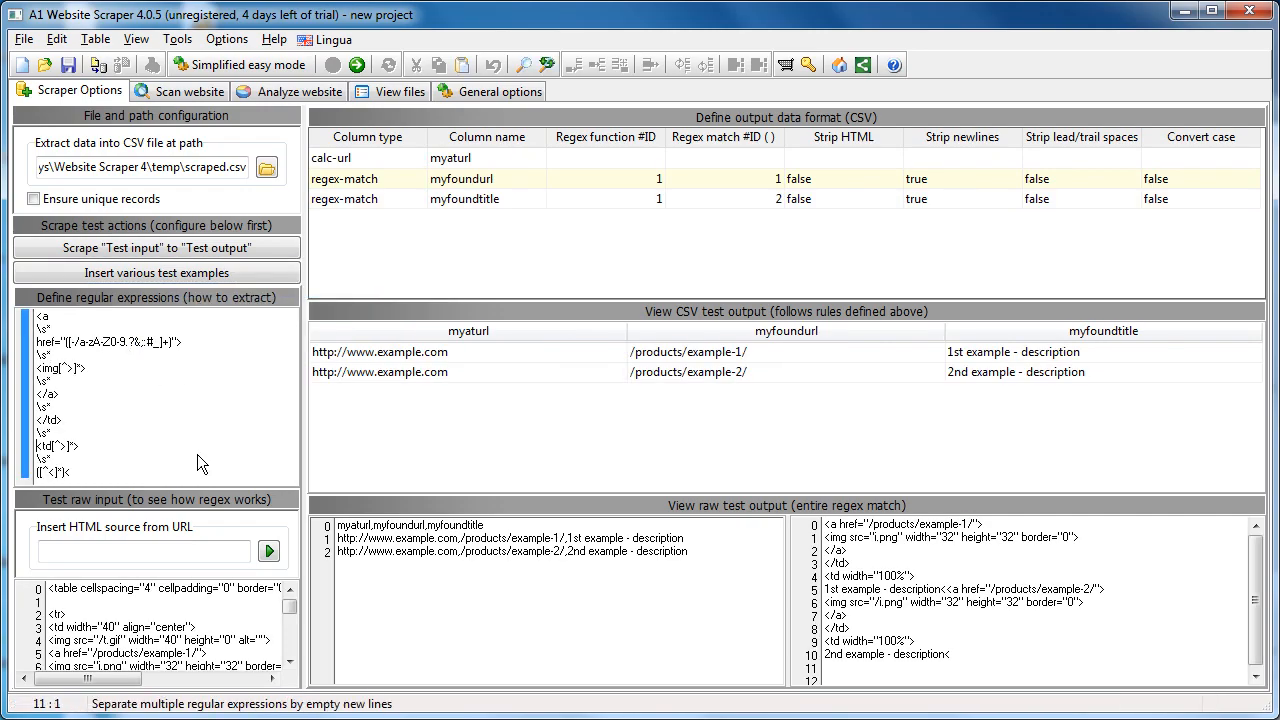
Read through the product table's HTML source in the raw test input
{"action": "left_click", "coordinate": [190, 614]}
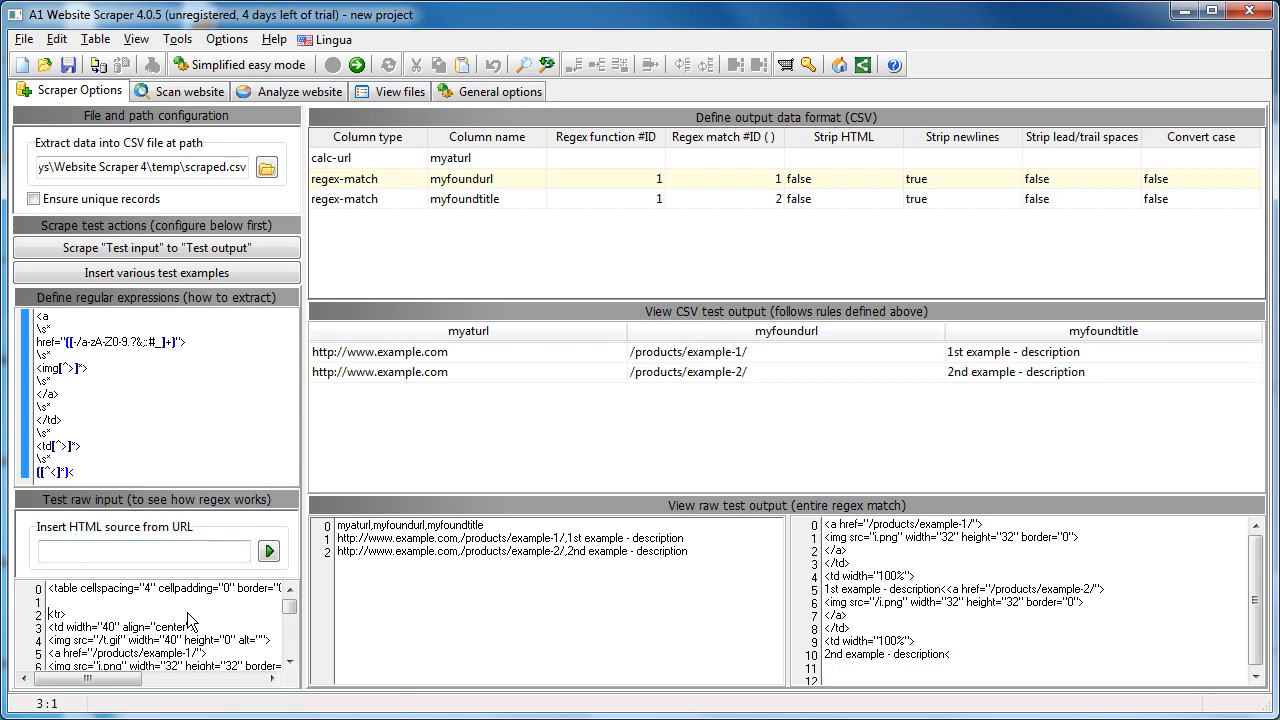
{"action": "key", "text": "Down"}
{"action": "key", "text": "Down"}
{"action": "key", "text": "Down"}
{"action": "key", "text": "Down"}
{"action": "key", "text": "Down"}
{"action": "key", "text": "Down"}
{"action": "key", "text": "Down"}
{"action": "key", "text": "Down"}
{"action": "key", "text": "Down"}
{"action": "key", "text": "Down"}
{"action": "key", "text": "Down"}
{"action": "key", "text": "Down"}
{"action": "key", "text": "Down"}
{"action": "key", "text": "Down"}
{"action": "key", "text": "Down"}
{"action": "key", "text": "Down"}
{"action": "key", "text": "Down"}
{"action": "key", "text": "Down"}
{"action": "key", "text": "Down"}
{"action": "key", "text": "Down"}
{"action": "key", "text": "Up"}
{"action": "key", "text": "Up"}
{"action": "key", "text": "Up"}
{"action": "key", "text": "Up"}
{"action": "key", "text": "Up"}
{"action": "key", "text": "Up"}
{"action": "key", "text": "Up"}
{"action": "key", "text": "Up"}
{"action": "key", "text": "Up"}
{"action": "key", "text": "Up"}
{"action": "key", "text": "Up"}
{"action": "key", "text": "Up"}
{"action": "key", "text": "Up"}
{"action": "key", "text": "Up"}
{"action": "key", "text": "Up"}
{"action": "key", "text": "Up"}
{"action": "key", "text": "Up"}
{"action": "key", "text": "Up"}
{"action": "key", "text": "Up"}
{"action": "key", "text": "Up"}
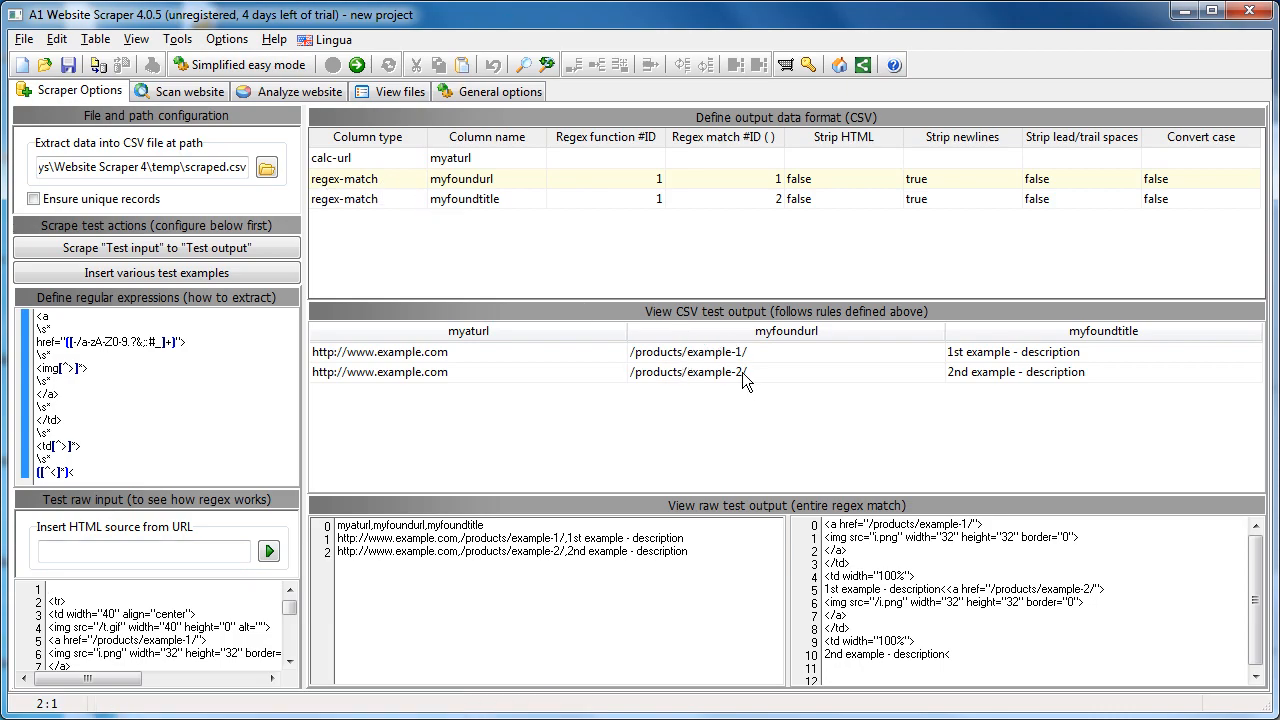
Compare the first product link, /products/example-1/, in the test HTML with the first myfoundurl cell in the CSV test output
{"action": "key", "text": "Down"}
{"action": "key", "text": "Down"}
{"action": "key", "text": "Down"}
{"action": "key", "text": "Down"}
{"action": "key", "text": "shift+Left"}
{"action": "key", "text": "shift+Left"}
{"action": "key", "text": "shift+Left"}
{"action": "key", "text": "shift+Left"}
{"action": "key", "text": "shift+Left"}
{"action": "key", "text": "shift+Left"}
{"action": "key", "text": "shift+Left"}
{"action": "key", "text": "shift+Left"}
{"action": "key", "text": "shift+Left"}
{"action": "key", "text": "shift+Left"}
{"action": "key", "text": "shift+Left"}
{"action": "key", "text": "shift+Left"}
{"action": "key", "text": "shift+Left"}
{"action": "key", "text": "shift+Left"}
{"action": "key", "text": "shift+Left"}
{"action": "key", "text": "shift+Left"}
{"action": "key", "text": "shift+Left"}
{"action": "key", "text": "shift+Left"}
{"action": "key", "text": "shift+Left"}
{"action": "key", "text": "shift+Left"}
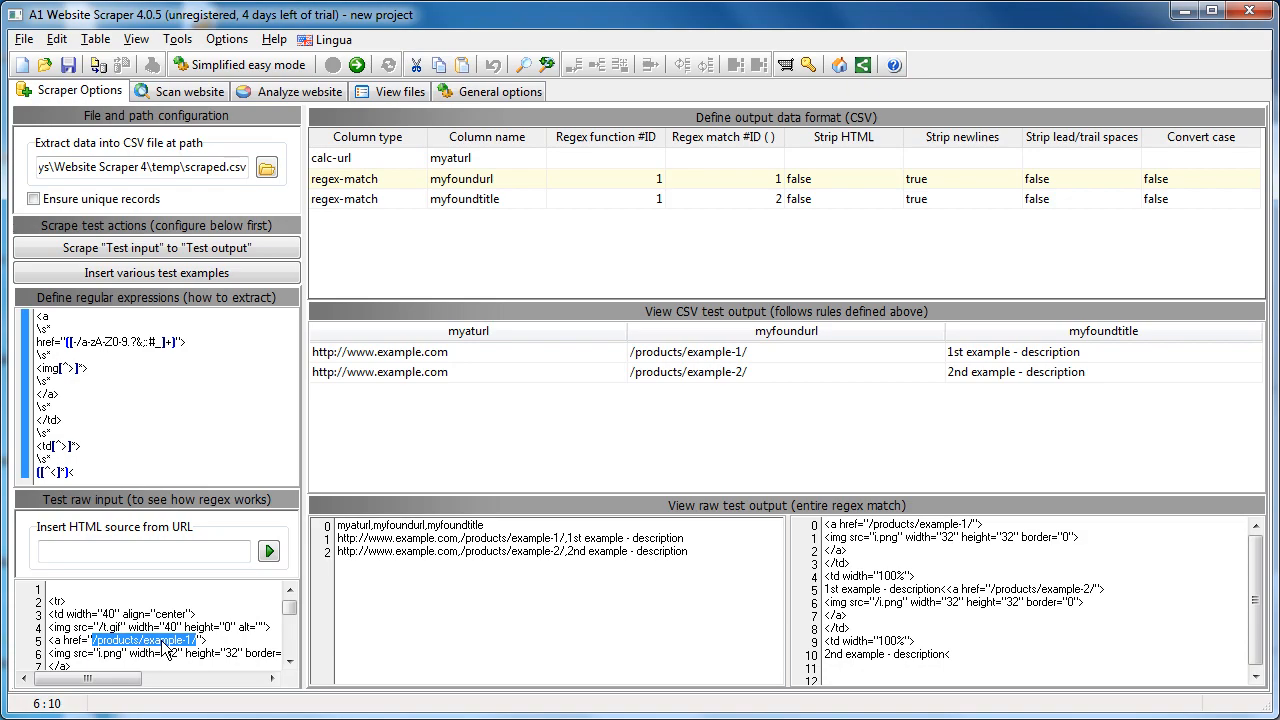
{"action": "left_click", "coordinate": [737, 355]}
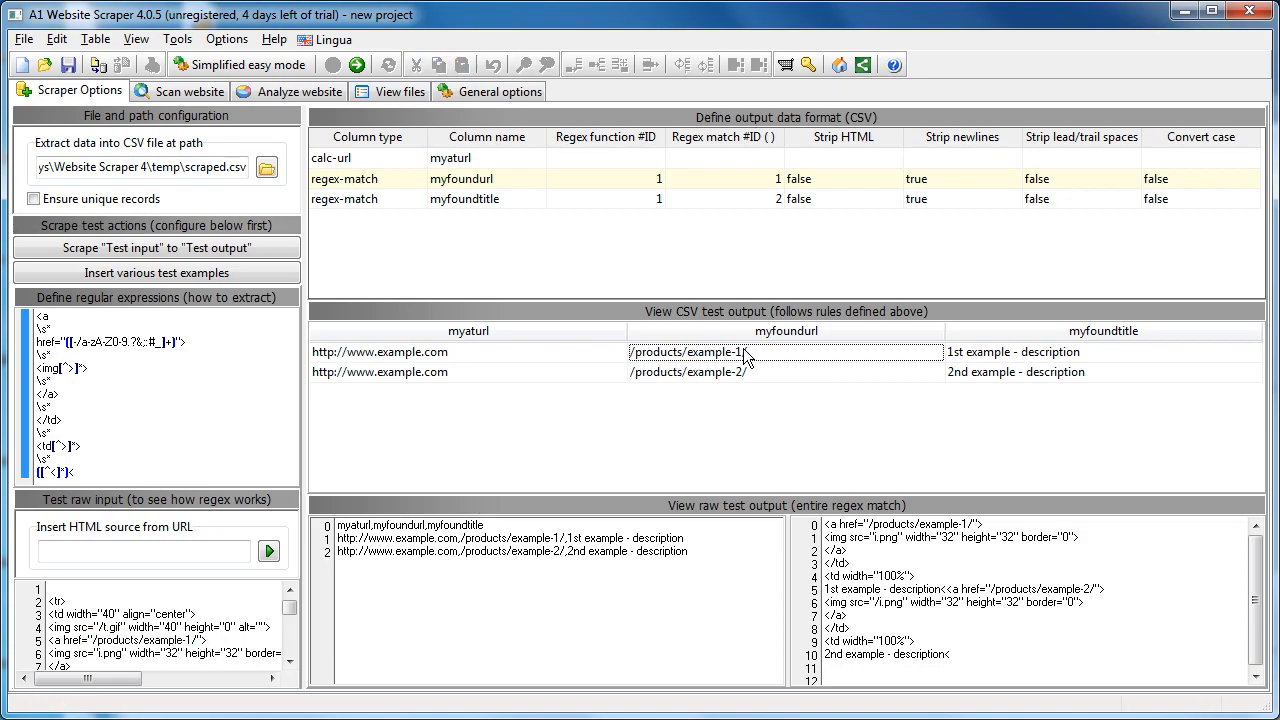
Locate the "1st example - description" text within the test HTML input
{"action": "left_click", "coordinate": [70, 641]}
{"action": "key", "text": "Down"}
{"action": "key", "text": "Down"}
{"action": "key", "text": "Down"}
{"action": "key", "text": "Down"}
{"action": "key", "text": "Down"}
{"action": "key", "text": "Down"}
{"action": "key", "text": "Down"}
{"action": "key", "text": "Down"}
{"action": "key", "text": "Up"}
{"action": "key", "text": "Up"}
{"action": "key", "text": "Up"}
{"action": "key", "text": "End"}
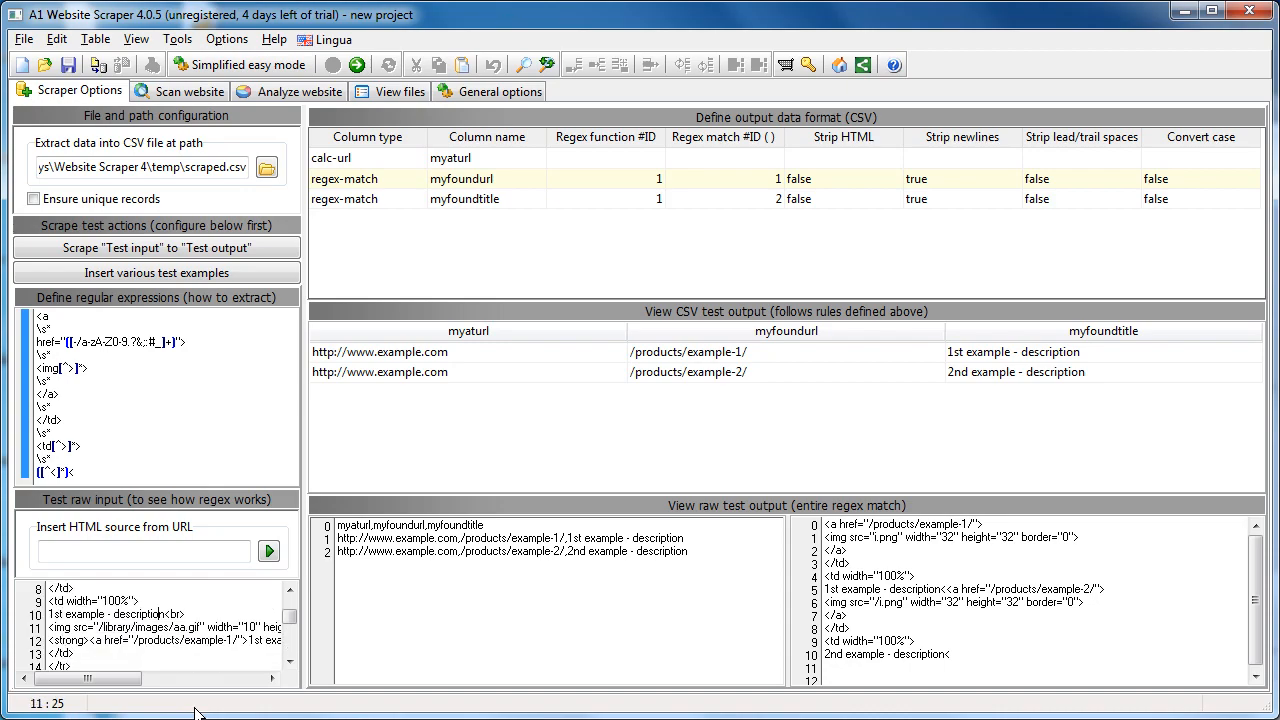
Compare the "1st example - description" text in the test HTML with the first myfoundtitle cell in the CSV test output
{"action": "key", "text": "shift+Home"}
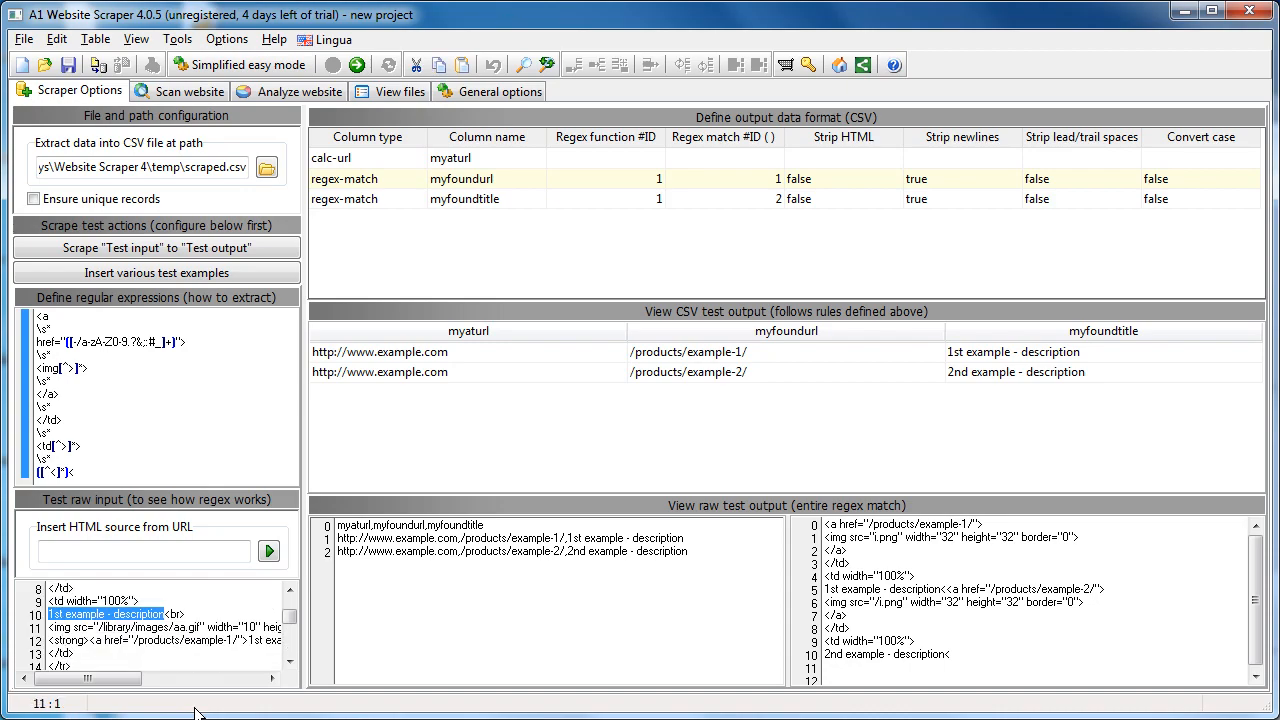
{"action": "left_click", "coordinate": [1066, 356]}
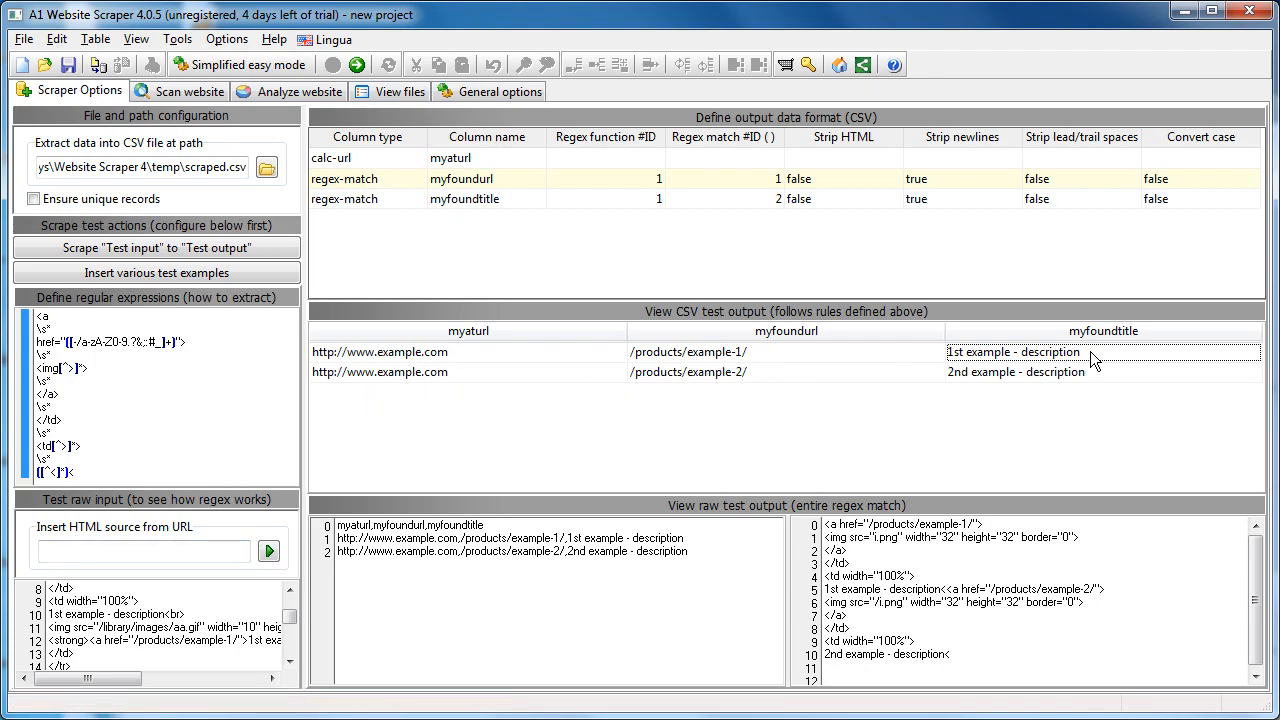
Read the test HTML input from its beginning down to the second product's link, /products/example-2/
{"action": "left_click", "coordinate": [191, 599]}
{"action": "key", "text": "ctrl+a"}
{"action": "key", "text": "ctrl+v"}
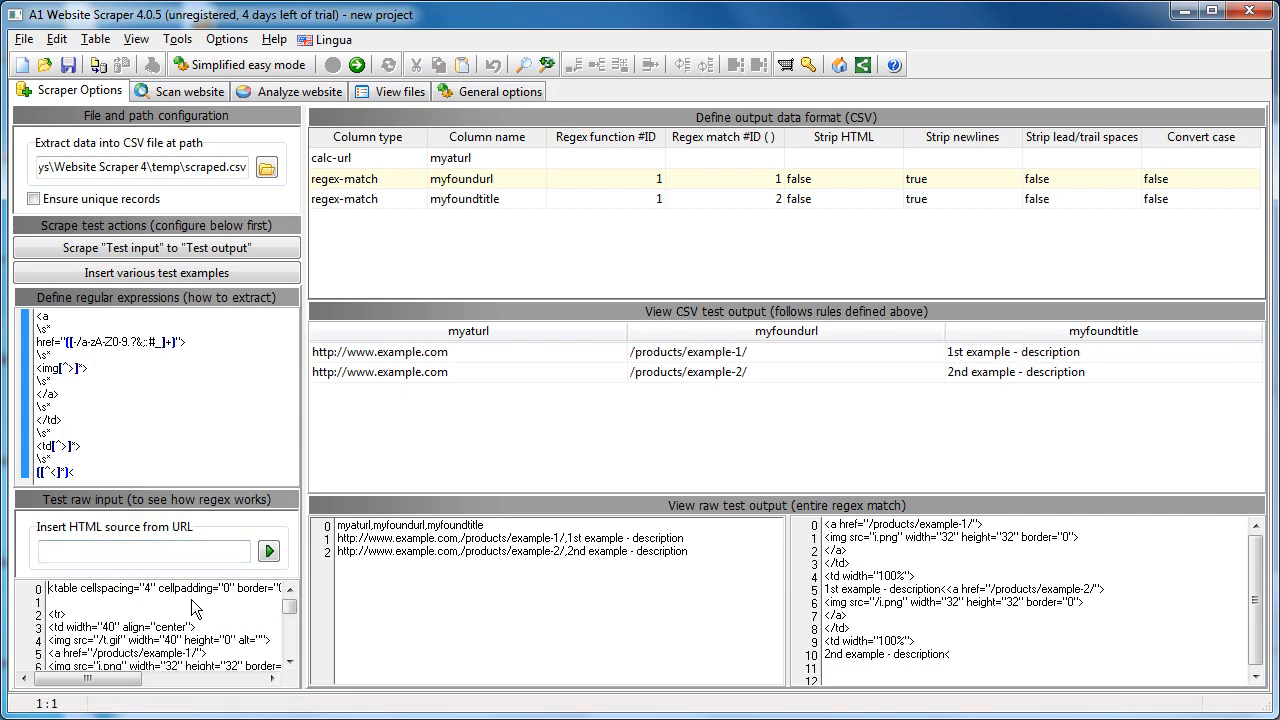
{"action": "scroll", "coordinate": [191, 599], "scroll_direction": "down", "scroll_amount": 8}
Go through the product regular expression line by line, from the opening link tag to the description capture group
{"action": "left_click", "coordinate": [146, 420]}
{"action": "scroll", "coordinate": [147, 418], "scroll_direction": "up", "scroll_amount": 3}
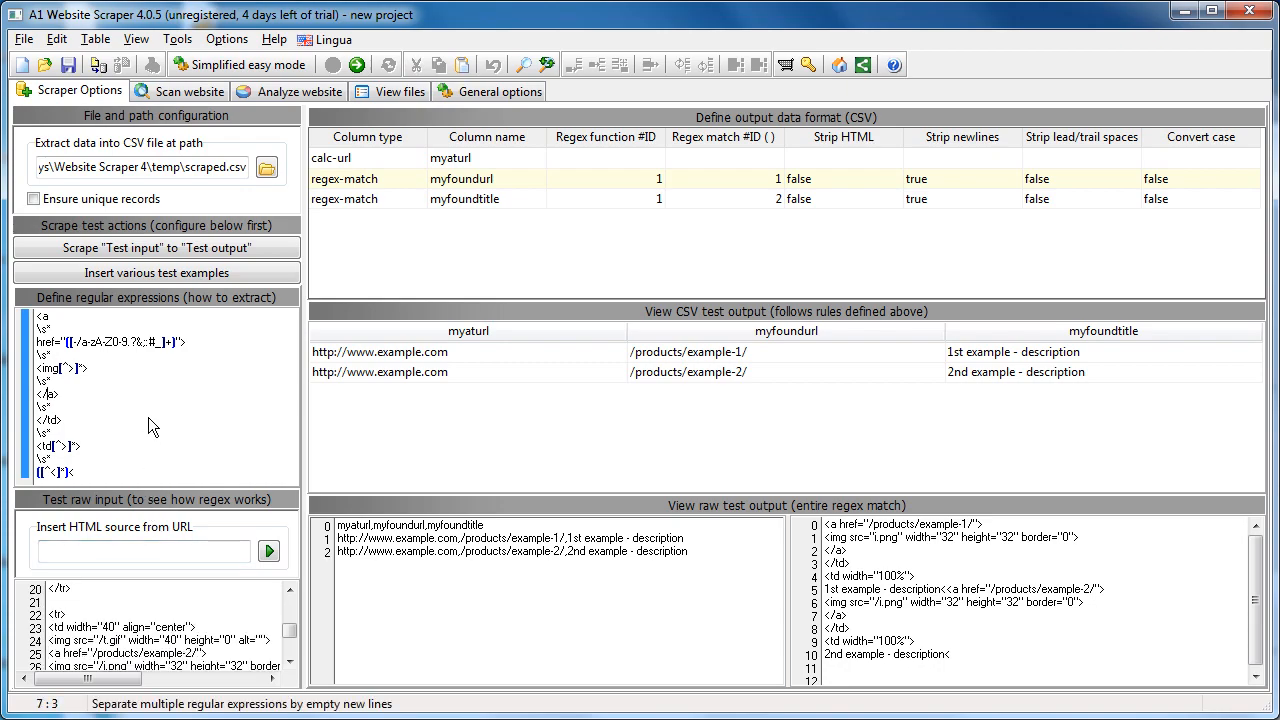
{"action": "key", "text": "Home"}
{"action": "key", "text": "Down"}
{"action": "key", "text": "Down"}
{"action": "key", "text": "Down"}
{"action": "key", "text": "Down"}
{"action": "key", "text": "Down"}
{"action": "key", "text": "Down"}
{"action": "key", "text": "Down"}
{"action": "key", "text": "Down"}
{"action": "key", "text": "Down"}
{"action": "key", "text": "Down"}
{"action": "key", "text": "Down"}
{"action": "key", "text": "Down"}
{"action": "key", "text": "Up"}
{"action": "key", "text": "Up"}
{"action": "key", "text": "ctrl+Home"}
Examine the raw CSV test output, including its header line and both product records
{"action": "left_click_drag", "start_coordinate": [733, 566], "coordinate": [336, 525]}
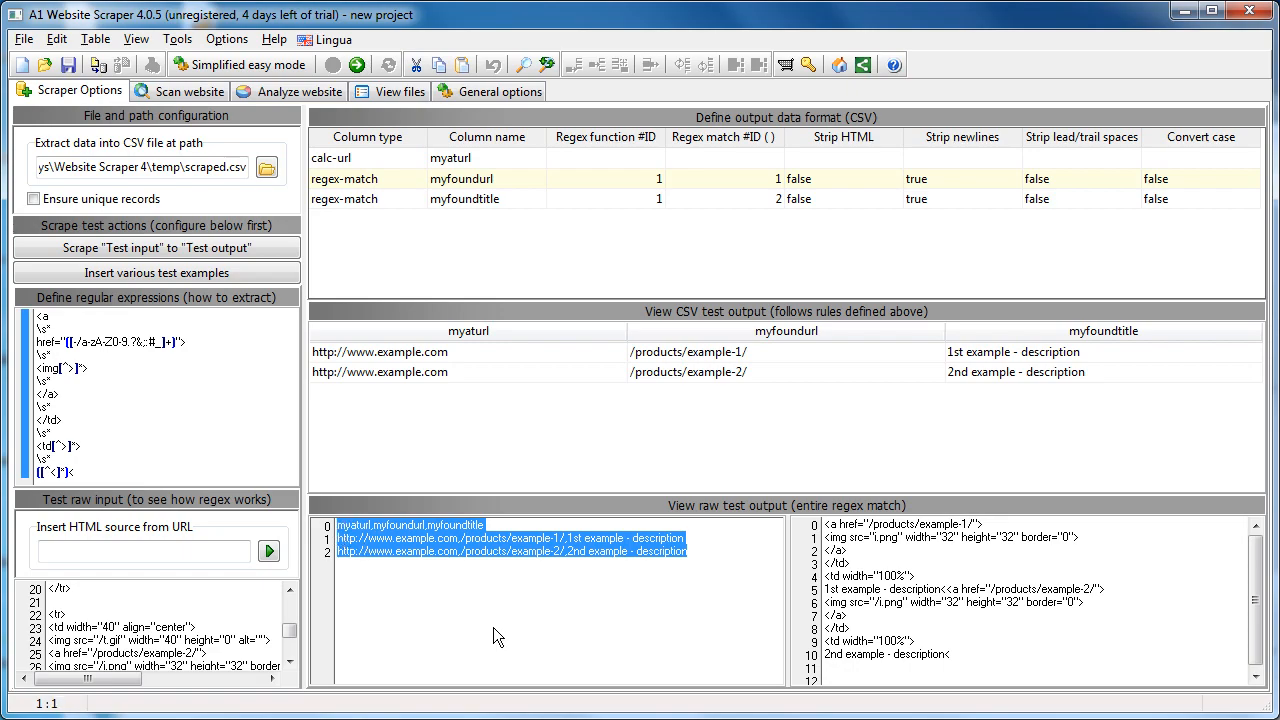
{"action": "left_click", "coordinate": [494, 617]}
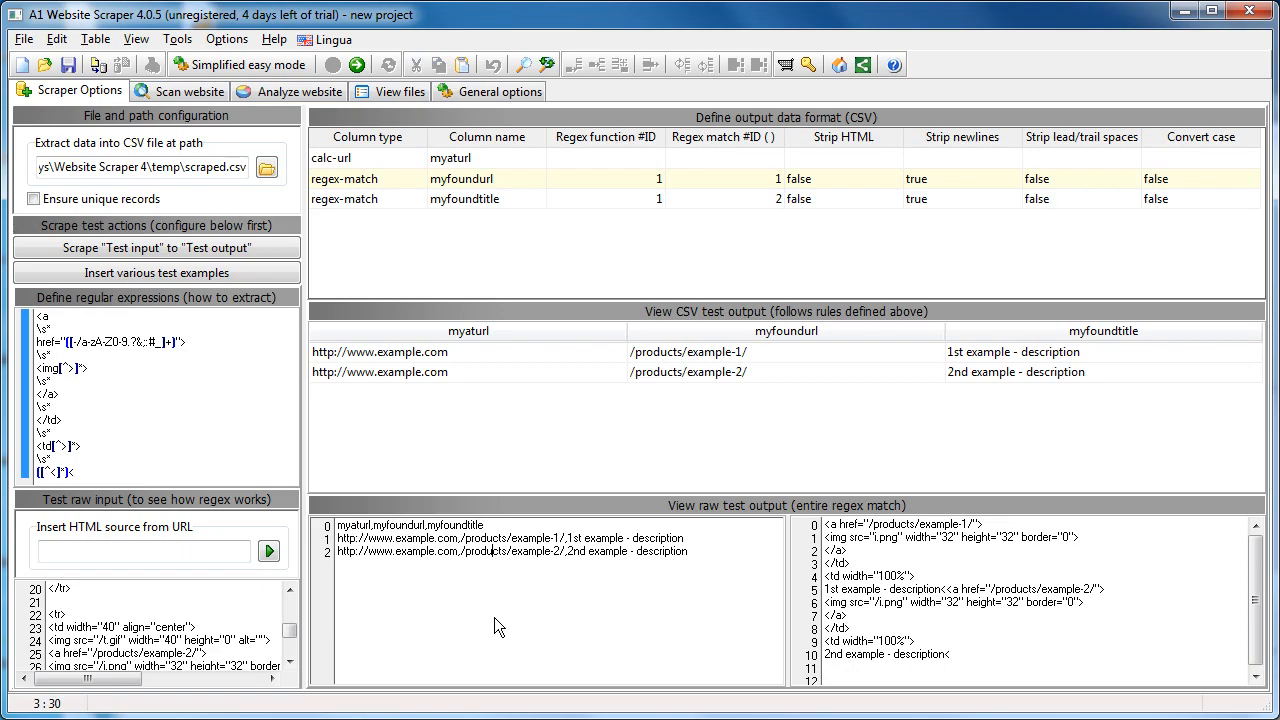
{"action": "left_click_drag", "start_coordinate": [686, 551], "coordinate": [336, 527]}
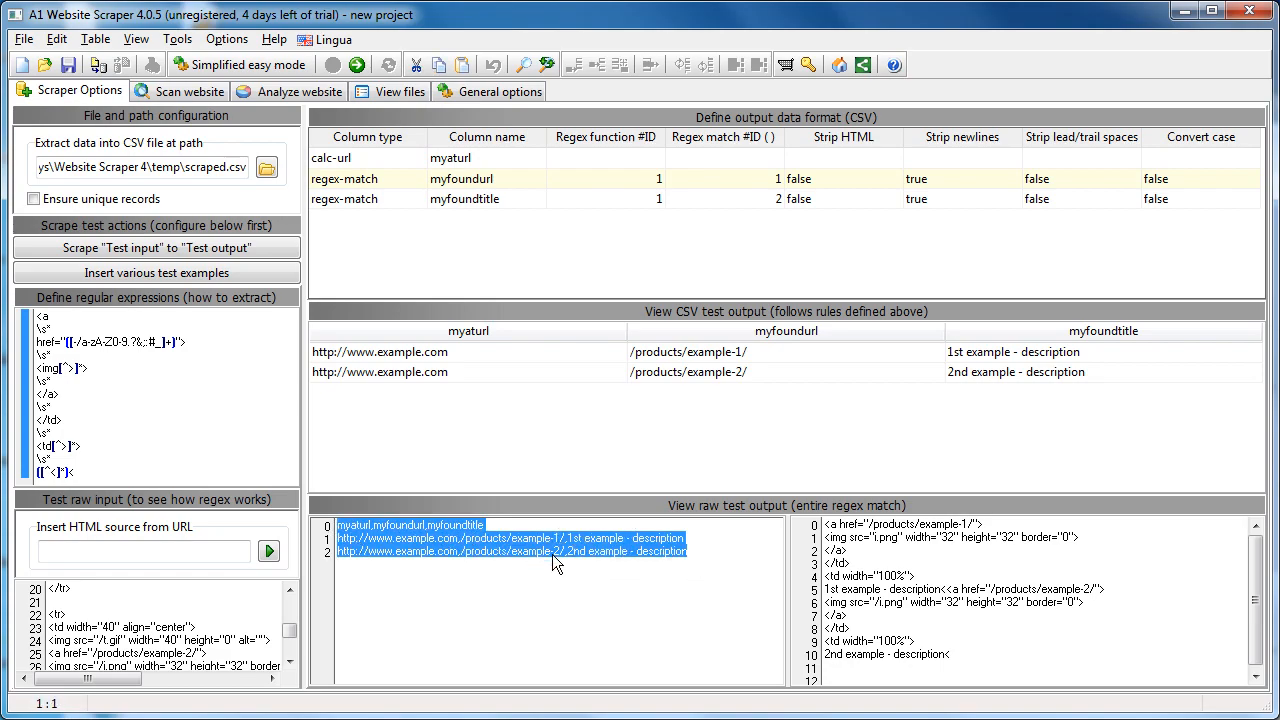
{"action": "left_click", "coordinate": [705, 590]}
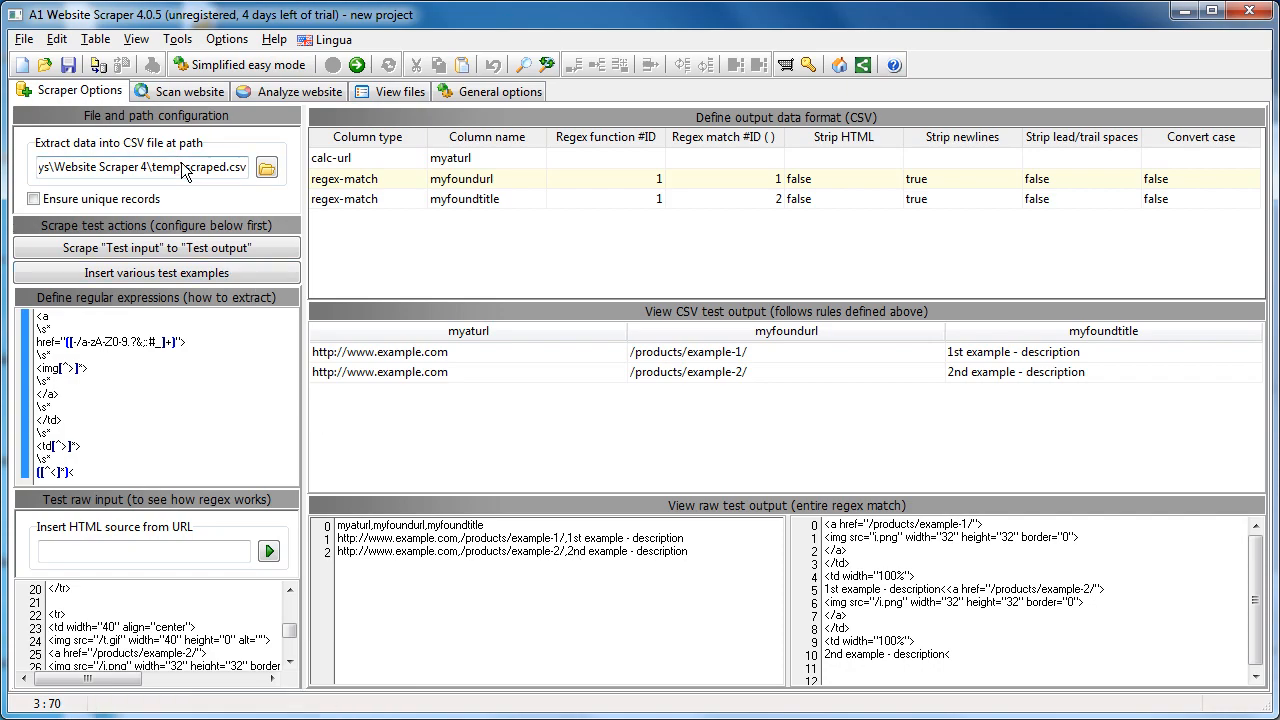
Check the folder and the scraped.csv file name in the path where extracted data is saved
{"action": "left_click_drag", "start_coordinate": [187, 180], "coordinate": [38, 172]}
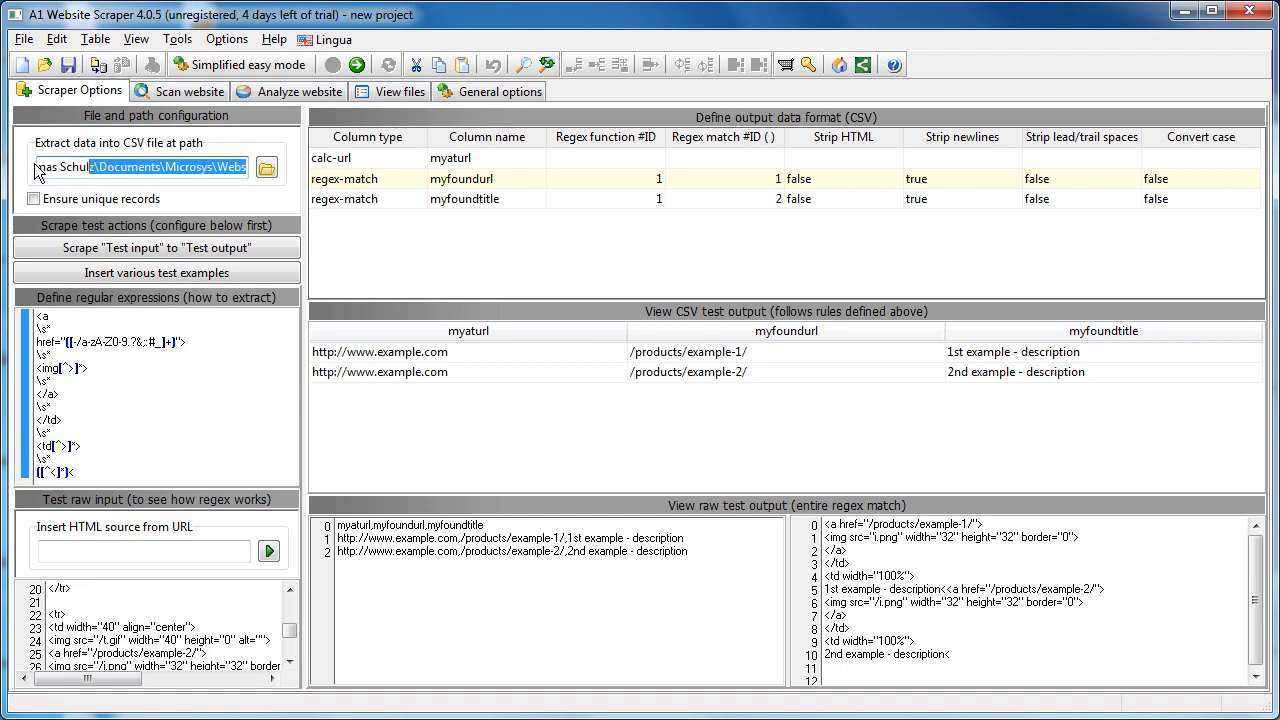
{"action": "double_click", "coordinate": [152, 167]}
{"action": "key", "text": "End"}
{"action": "left_click_drag", "start_coordinate": [190, 172], "coordinate": [212, 174]}
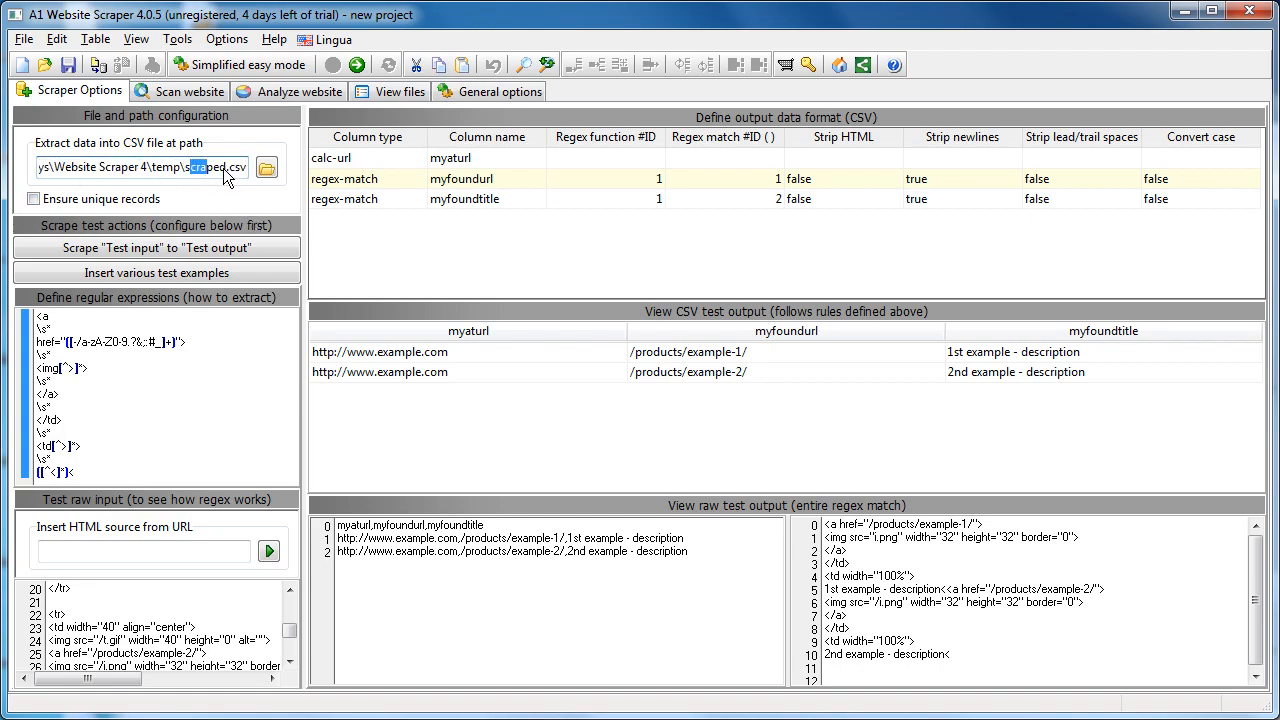
{"action": "left_click_drag", "start_coordinate": [186, 175], "coordinate": [238, 180]}
{"action": "left_click", "coordinate": [152, 180]}
{"action": "left_click_drag", "start_coordinate": [188, 175], "coordinate": [236, 178]}
{"action": "left_click", "coordinate": [203, 380]}
Load the Extract "content blocks" if found test example and look through its regular expression for the optional blocks
{"action": "left_click", "coordinate": [193, 275]}
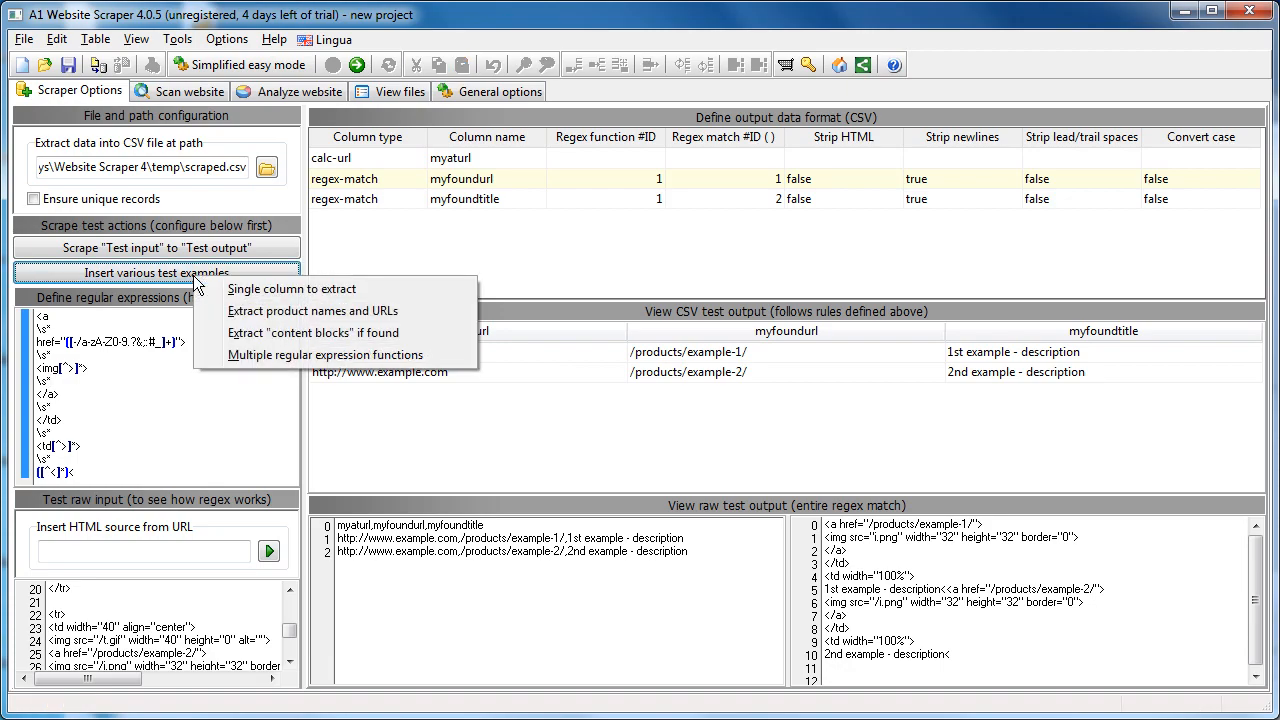
{"action": "left_click", "coordinate": [297, 340]}
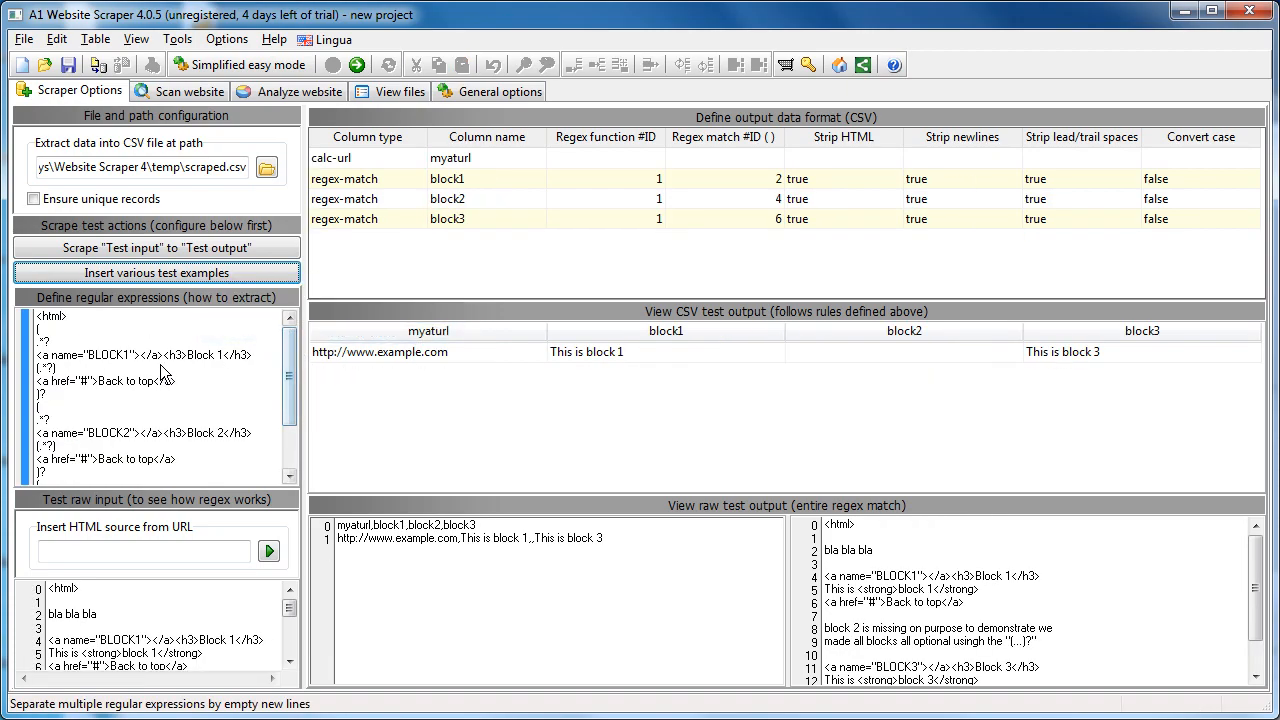
{"action": "key", "text": "Down"}
{"action": "key", "text": "Down"}
{"action": "key", "text": "Down"}
{"action": "key", "text": "Down"}
{"action": "key", "text": "Down"}
{"action": "key", "text": "Down"}
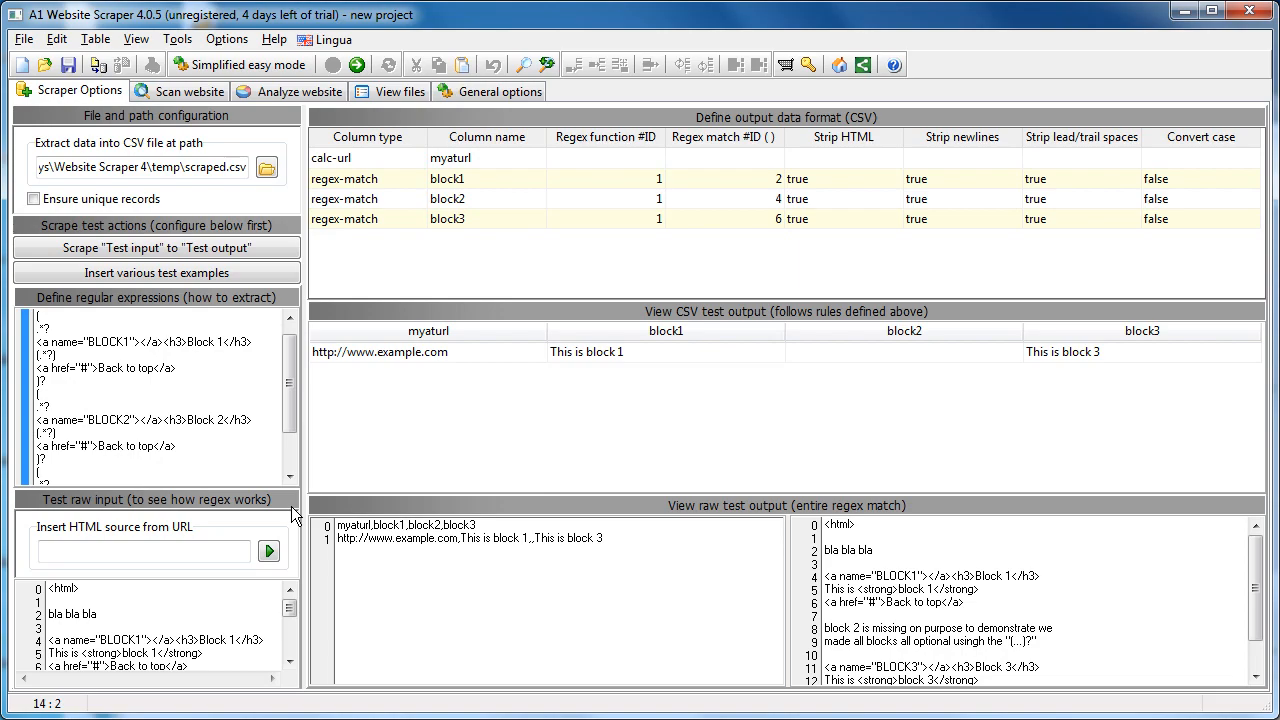
Load the "Multiple regular expression functions" test example
{"action": "left_click", "coordinate": [176, 272]}
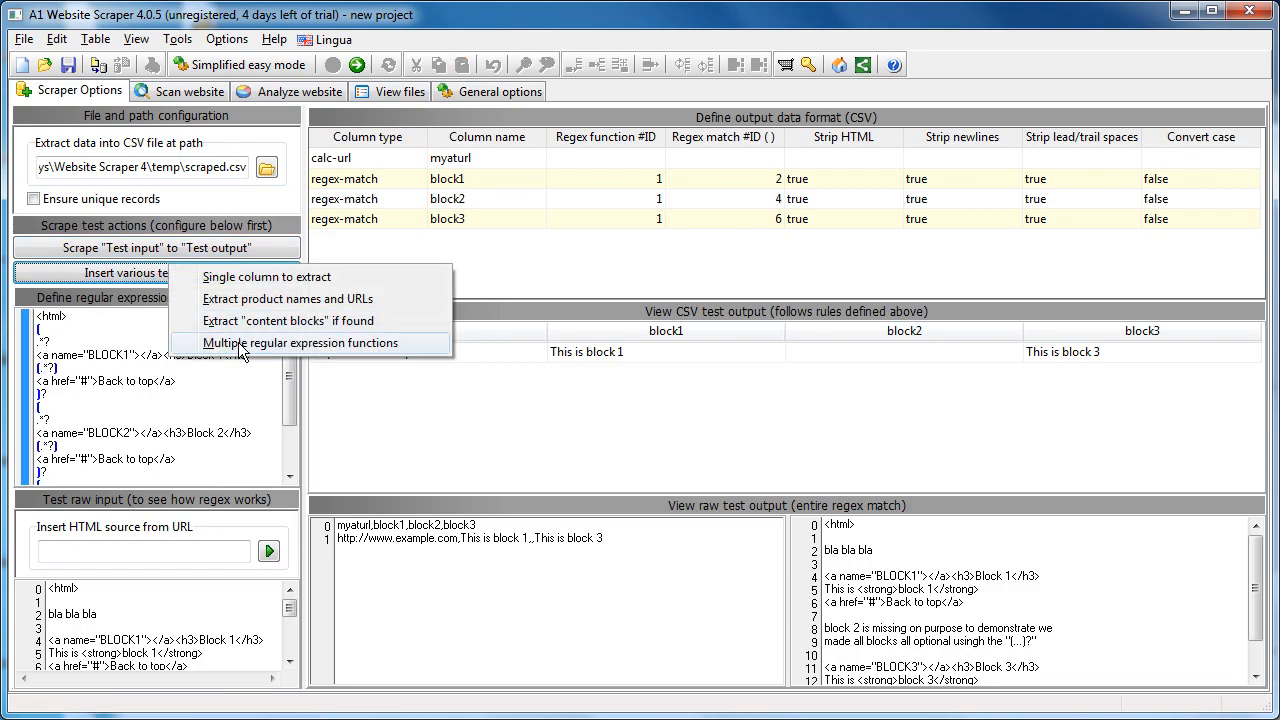
{"action": "left_click", "coordinate": [240, 345]}
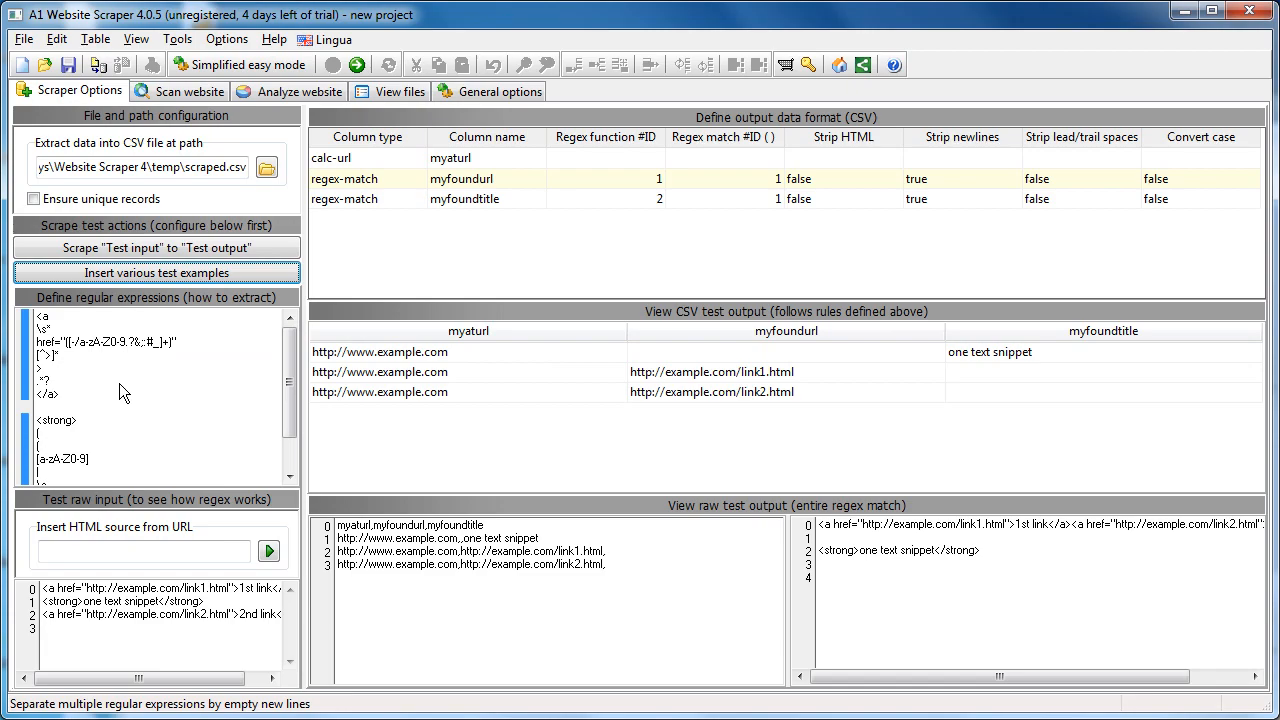